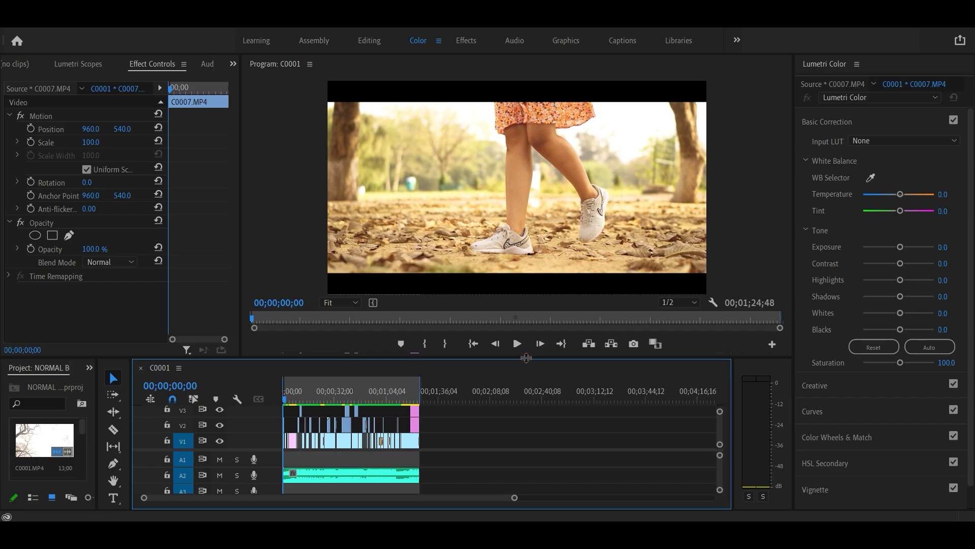
- Enlarge the program view and zoom the timeline so the whole beat-cut sequence fills its width
{"action": "left_click_drag", "start_coordinate": [526, 359], "coordinate": [527, 277]}
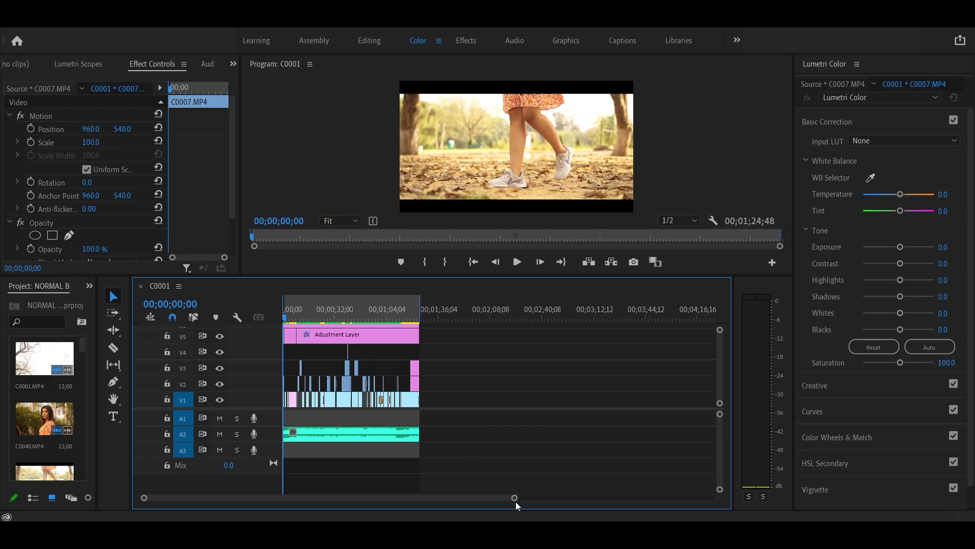
{"action": "mouse_move", "coordinate": [515, 500]}
{"action": "left_mouse_down"}
{"action": "mouse_move", "coordinate": [376, 492]}
{"action": "mouse_move", "coordinate": [480, 488]}
{"action": "left_mouse_up"}
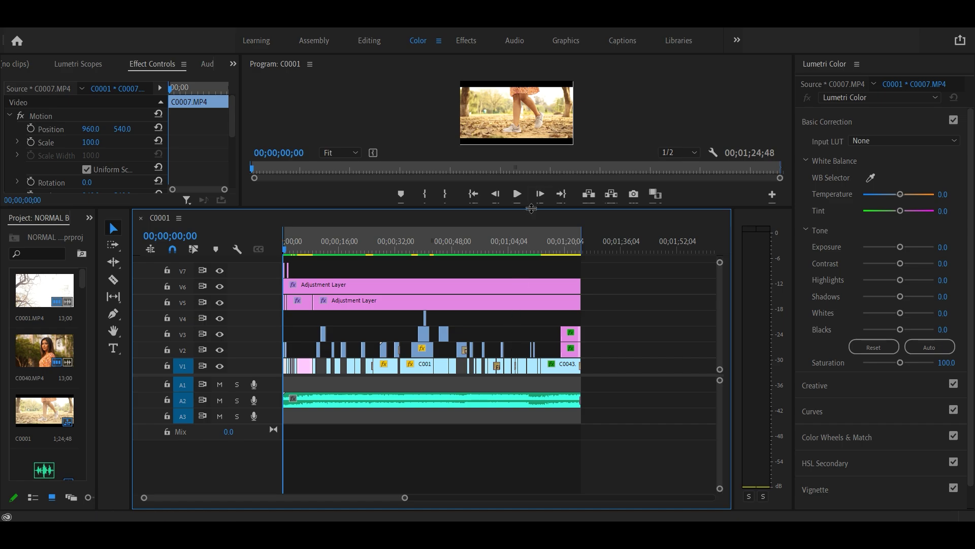
{"action": "left_click_drag", "start_coordinate": [531, 209], "coordinate": [544, 351]}
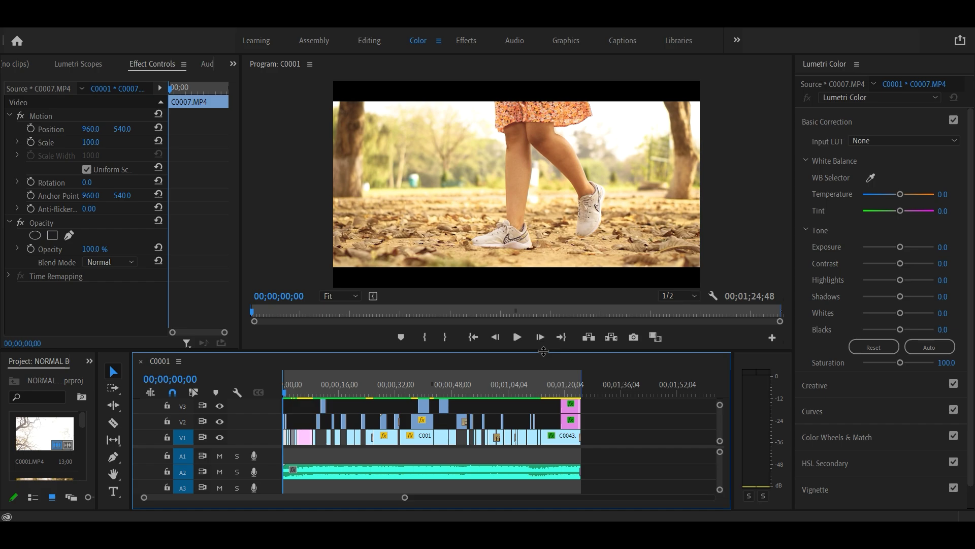
{"action": "mouse_move", "coordinate": [544, 352]}
{"action": "left_mouse_down"}
{"action": "mouse_move", "coordinate": [544, 325]}
{"action": "mouse_move", "coordinate": [548, 408]}
{"action": "left_mouse_up"}
- Preview the sequence and stop it, then make the timeline taller and zoom it in
{"action": "left_click", "coordinate": [516, 390]}
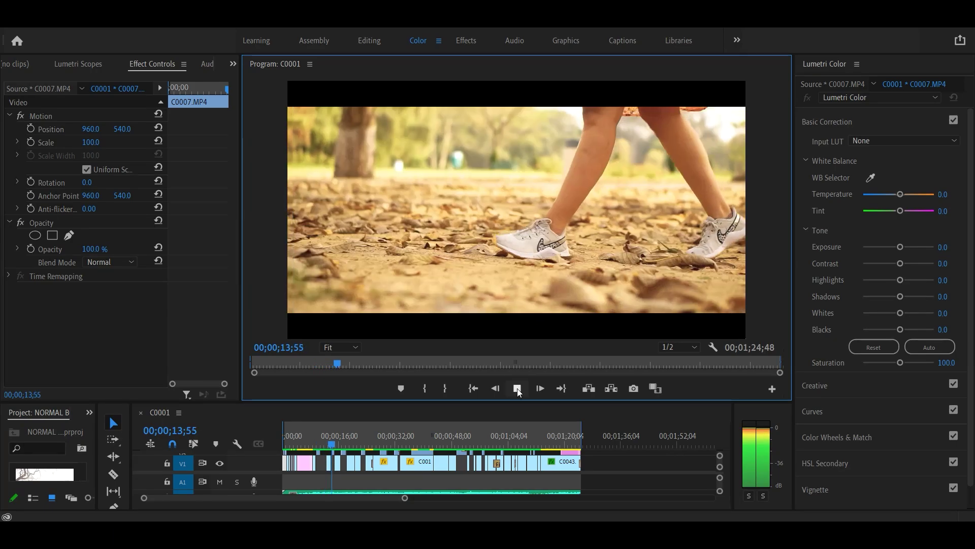
{"action": "left_click", "coordinate": [519, 392]}
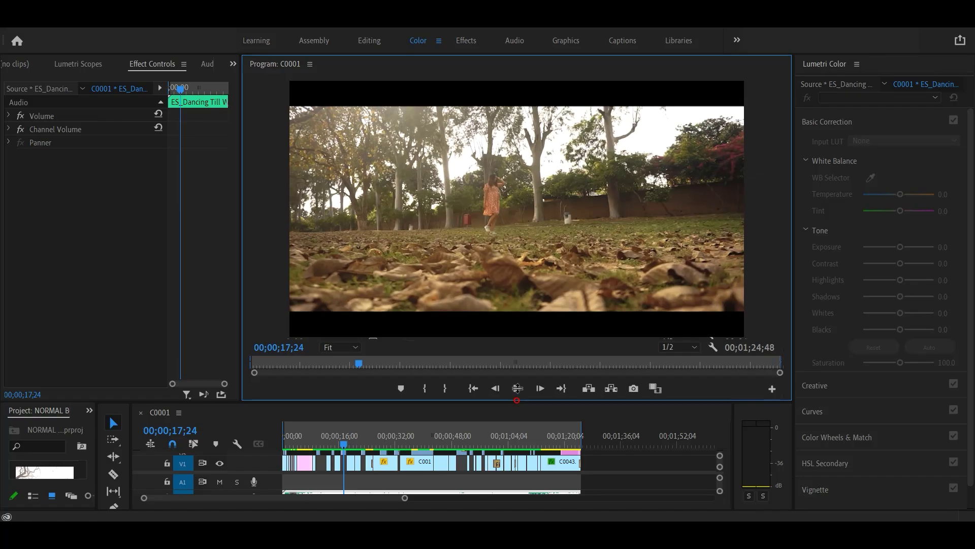
{"action": "left_click_drag", "start_coordinate": [519, 403], "coordinate": [522, 303]}
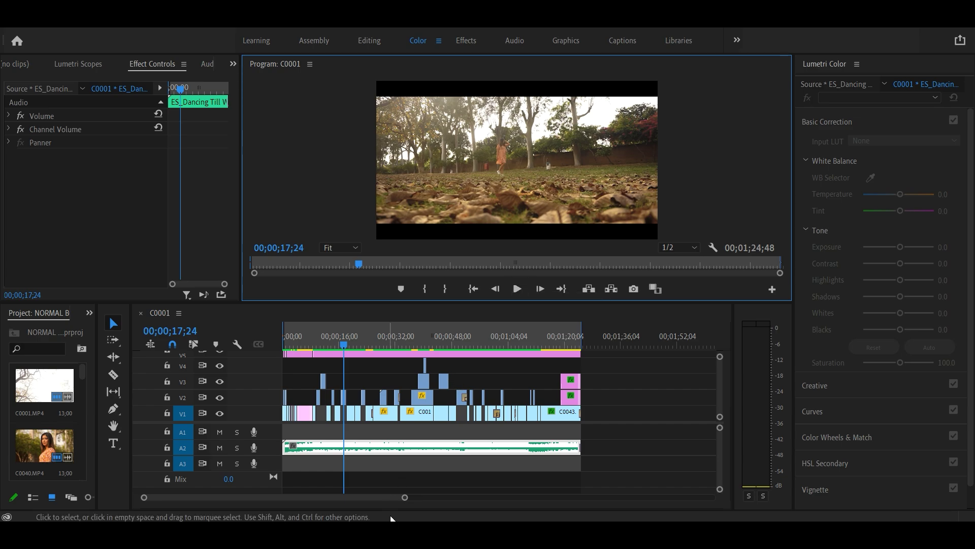
{"action": "left_click_drag", "start_coordinate": [406, 497], "coordinate": [295, 497]}
- Zoom the timeline in on the first four seconds of the sequence
{"action": "left_click", "coordinate": [458, 343]}
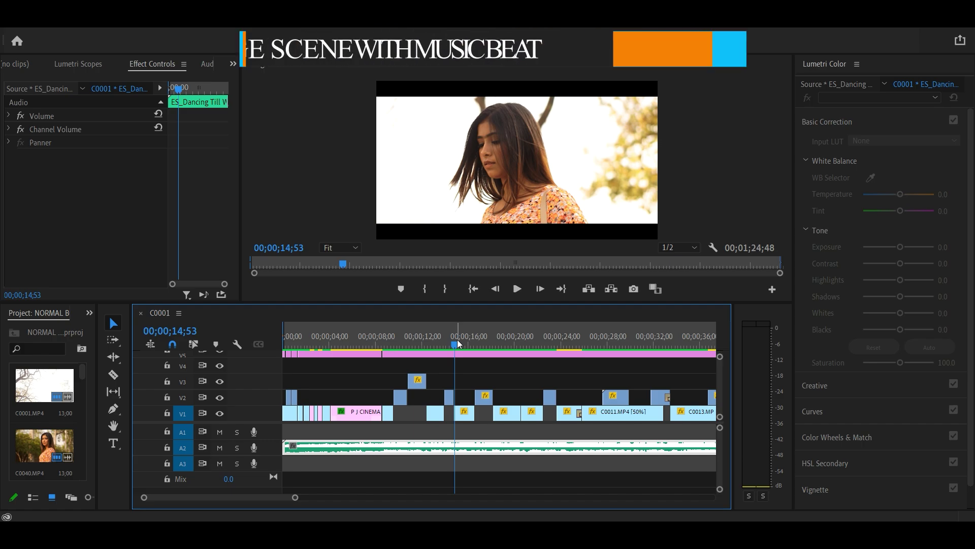
{"action": "mouse_move", "coordinate": [295, 498]}
{"action": "left_mouse_down"}
{"action": "mouse_move", "coordinate": [230, 499]}
{"action": "mouse_move", "coordinate": [292, 501]}
{"action": "left_mouse_up"}
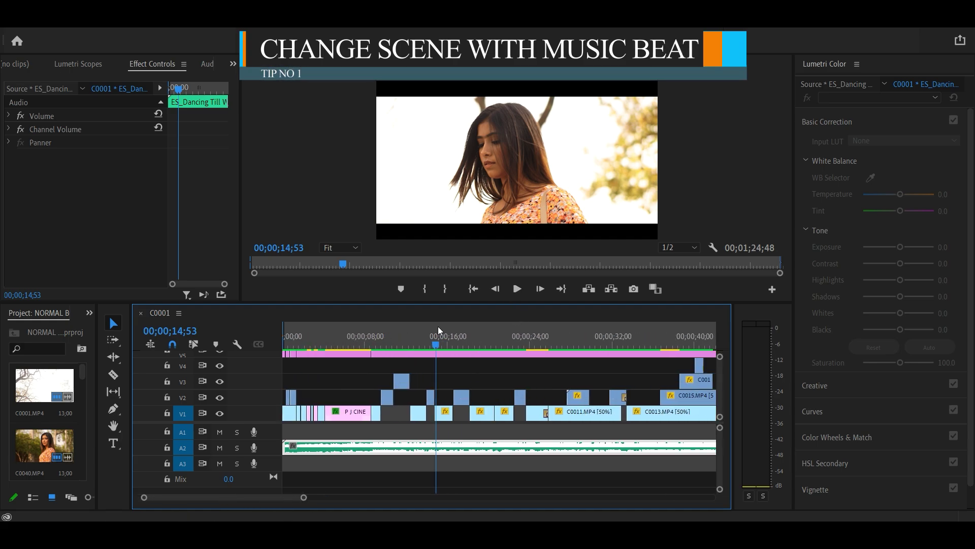
{"action": "left_click_drag", "start_coordinate": [436, 342], "coordinate": [264, 338]}
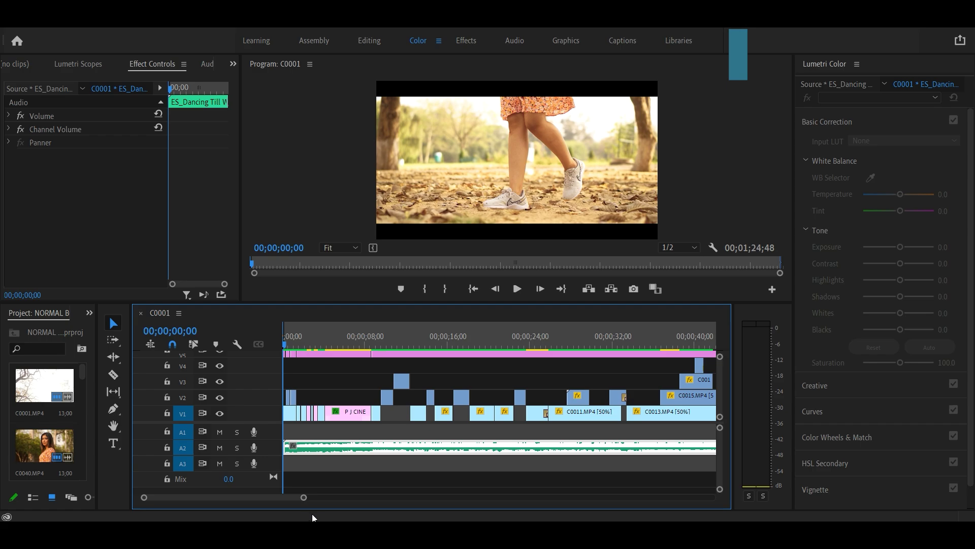
{"action": "left_click_drag", "start_coordinate": [305, 498], "coordinate": [264, 498]}
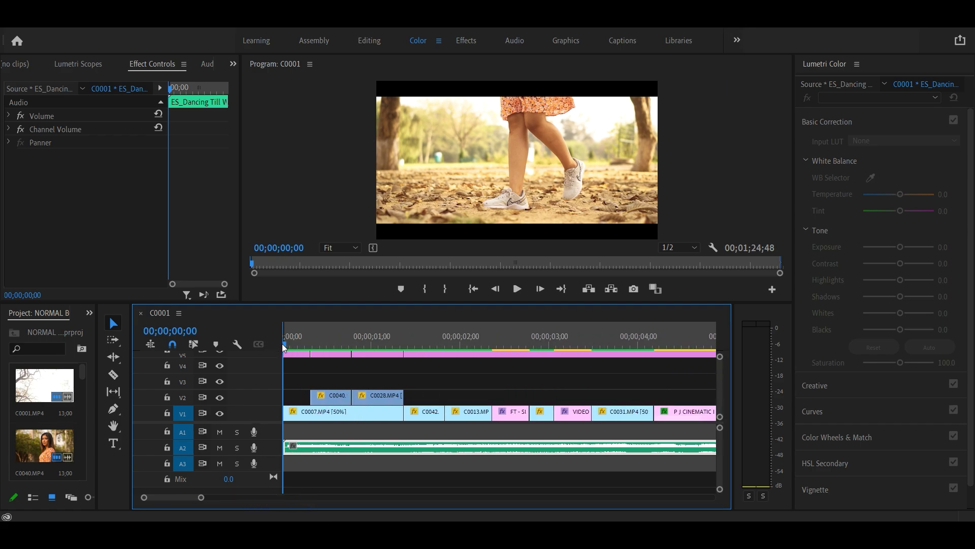
{"action": "left_click_drag", "start_coordinate": [284, 347], "coordinate": [294, 348]}
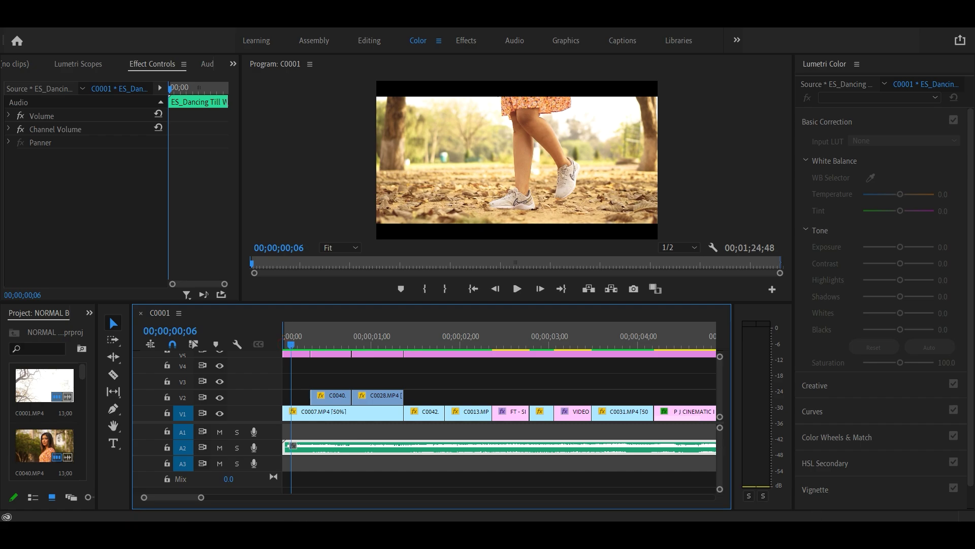
- Mute the computer's speakers and return the playhead to 00;00;00;00
{"action": "left_click", "coordinate": [897, 537]}
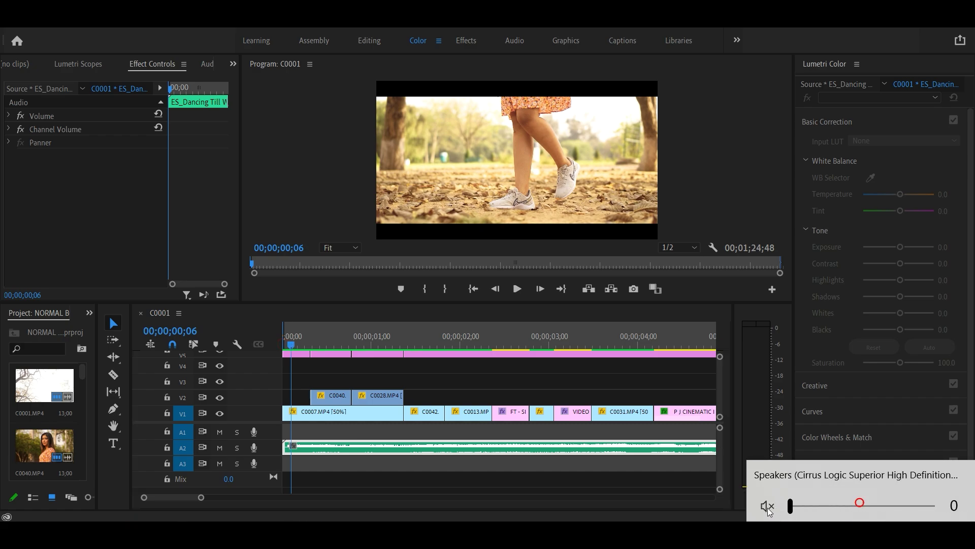
{"action": "left_click", "coordinate": [285, 456]}
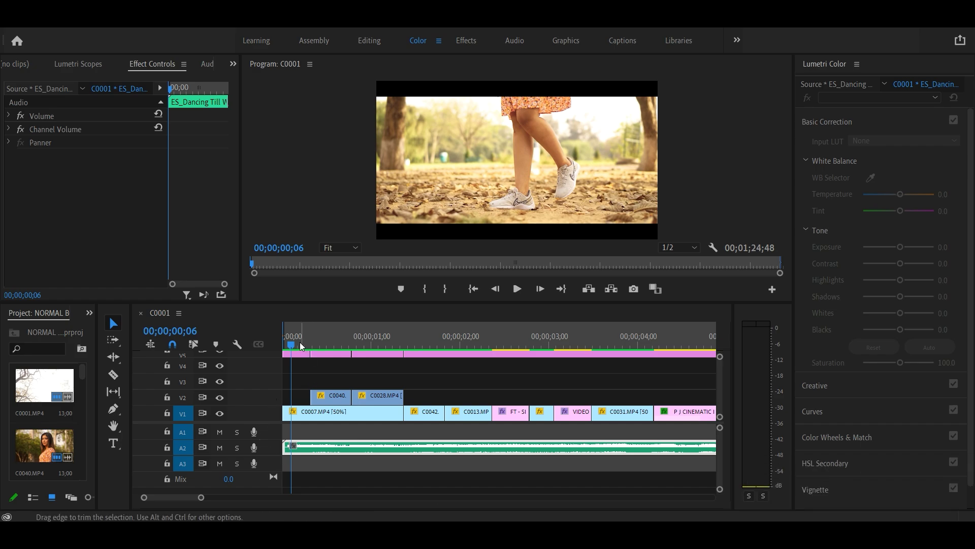
{"action": "left_click_drag", "start_coordinate": [292, 347], "coordinate": [285, 346]}
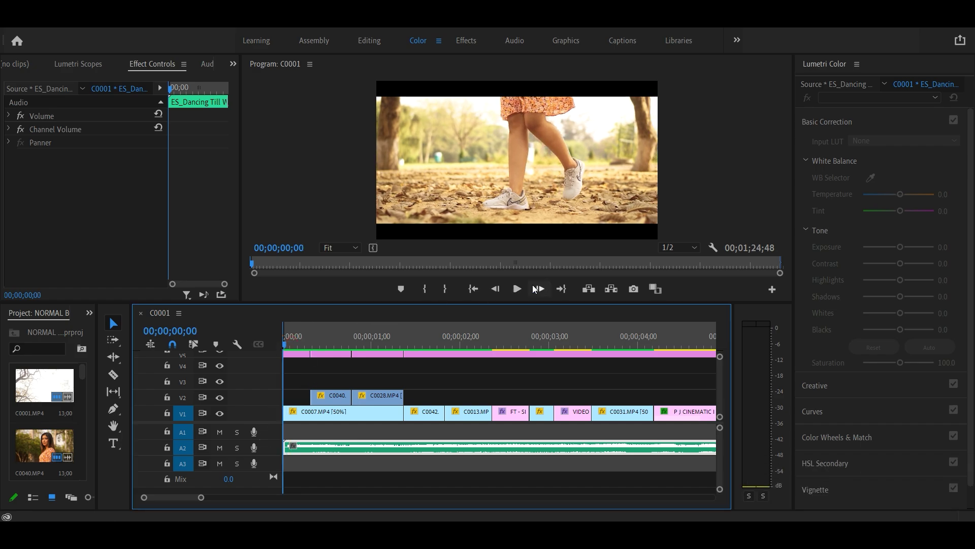
- Scrub through the opening cuts and FT - SIMRAN card to the 'VIDEO DIRECTOR - P J' title at 00;00;03;08
{"action": "left_click", "coordinate": [526, 288]}
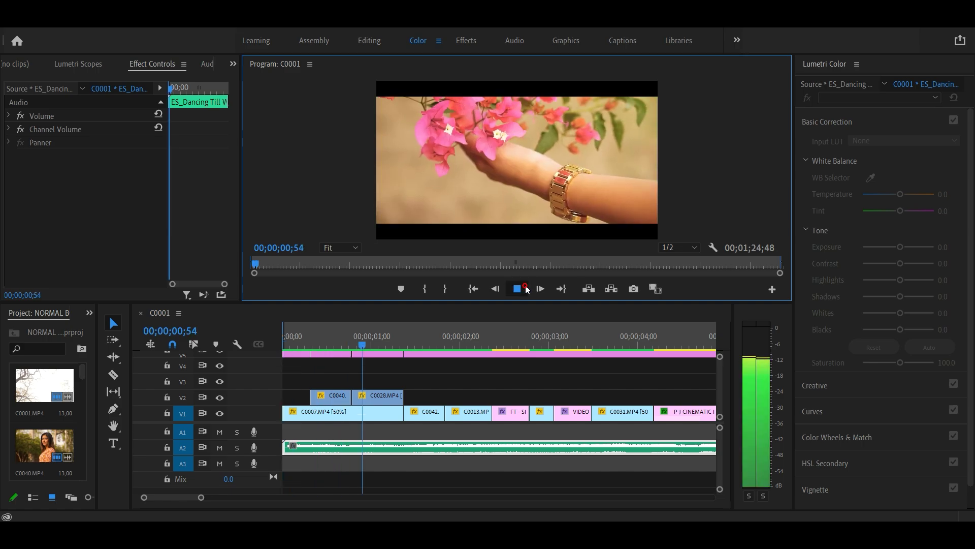
{"action": "left_click", "coordinate": [526, 289]}
{"action": "mouse_move", "coordinate": [352, 340]}
{"action": "left_mouse_down"}
{"action": "mouse_move", "coordinate": [339, 341]}
{"action": "mouse_move", "coordinate": [477, 340]}
{"action": "left_mouse_up"}
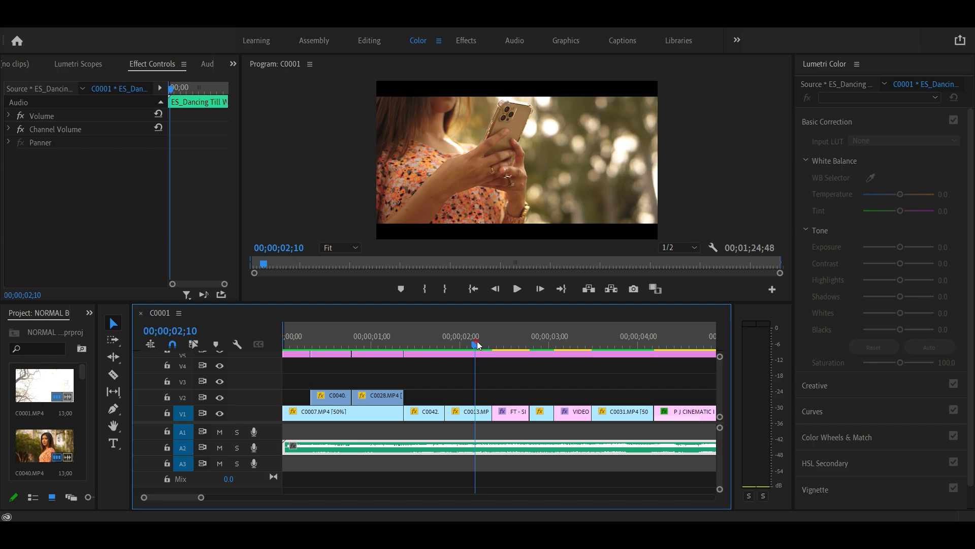
{"action": "left_click_drag", "start_coordinate": [478, 344], "coordinate": [497, 344]}
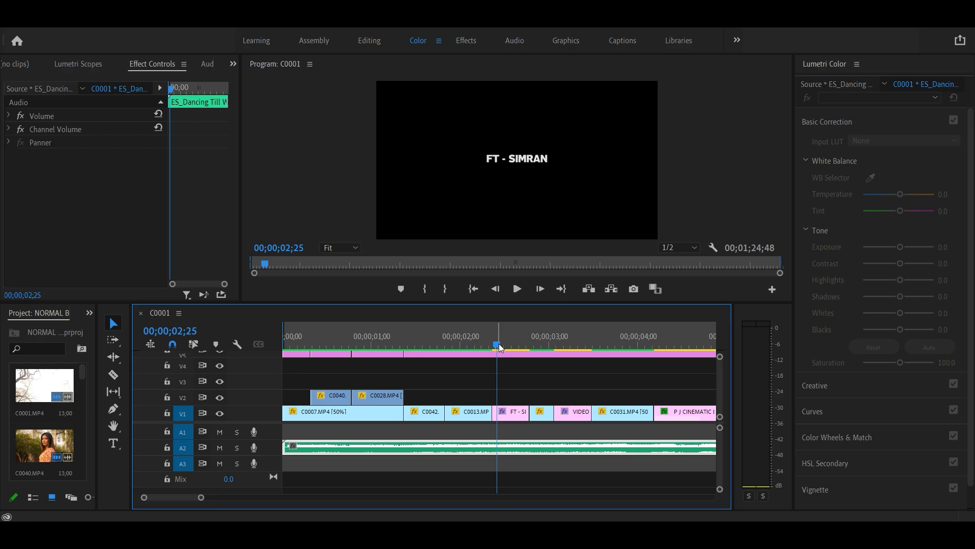
{"action": "left_click_drag", "start_coordinate": [498, 345], "coordinate": [563, 346]}
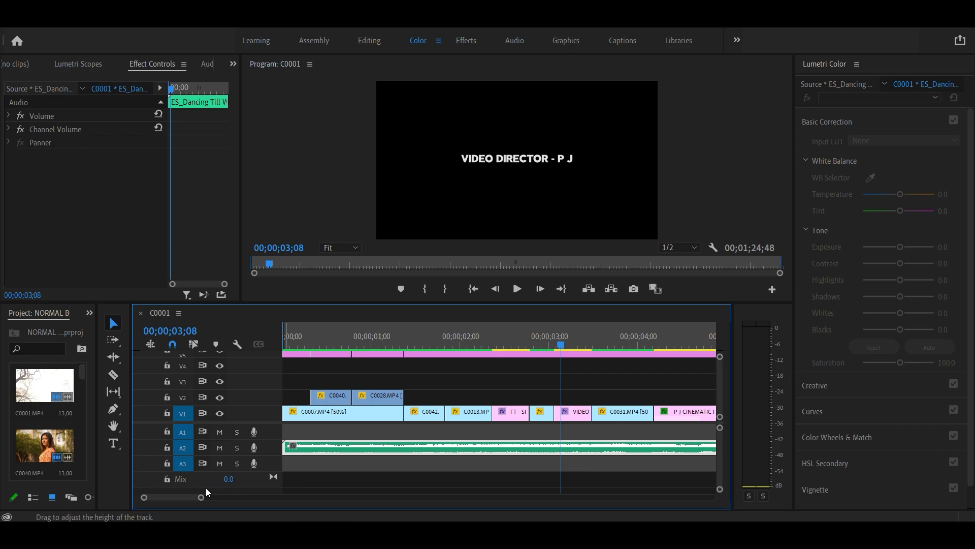
- Return to the sequence start, zoom out to about 18 seconds, and raise speaker volume to 22
{"action": "left_click_drag", "start_coordinate": [202, 497], "coordinate": [232, 498]}
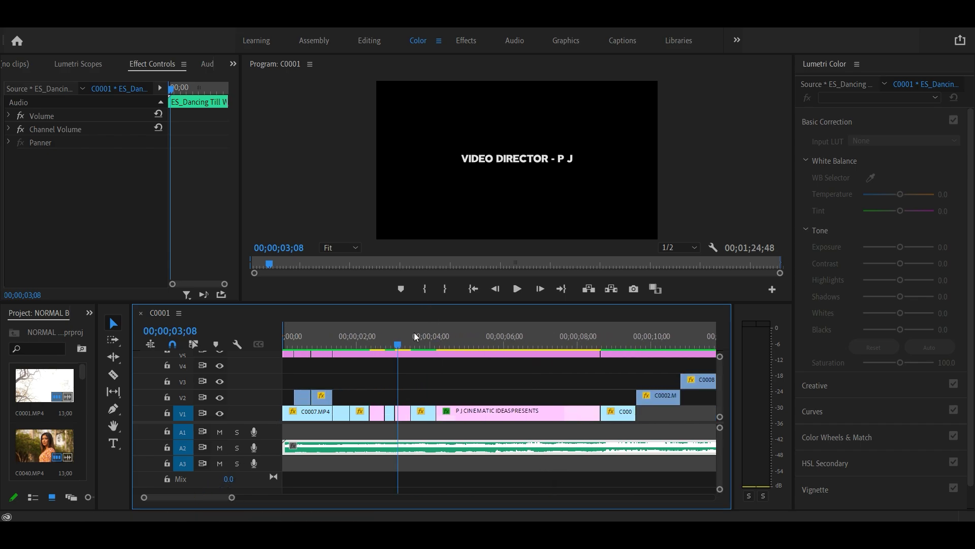
{"action": "left_click_drag", "start_coordinate": [396, 345], "coordinate": [436, 345]}
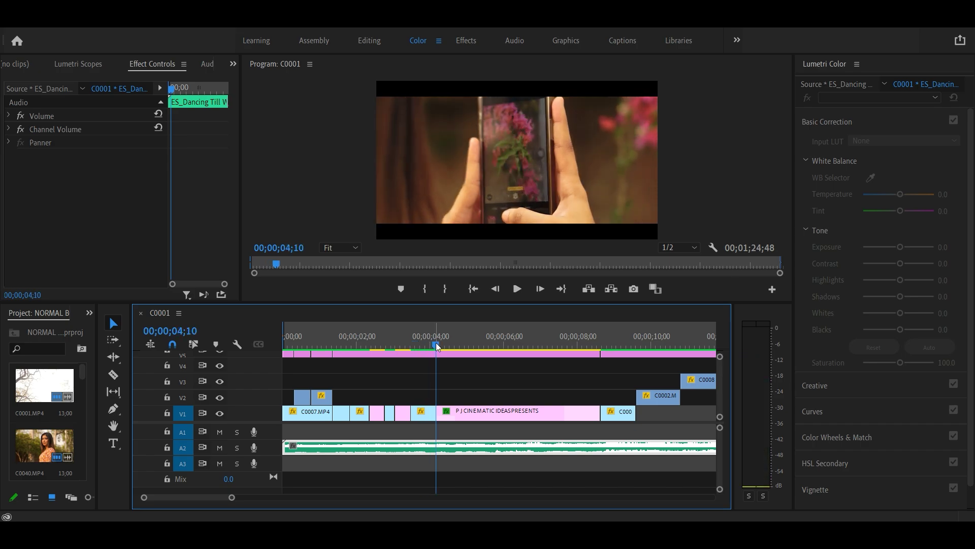
{"action": "key", "text": "Home"}
{"action": "key", "text": "minus"}
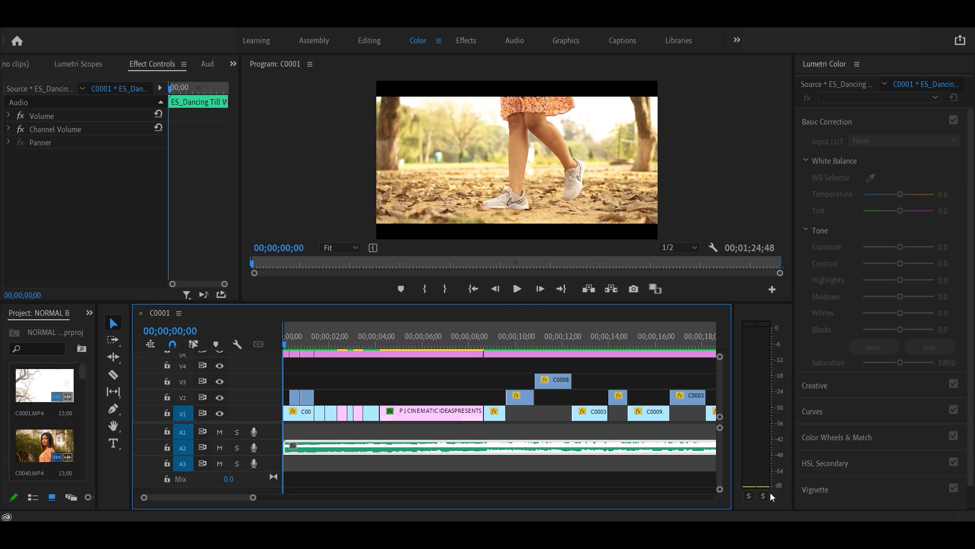
{"action": "left_click", "coordinate": [843, 534]}
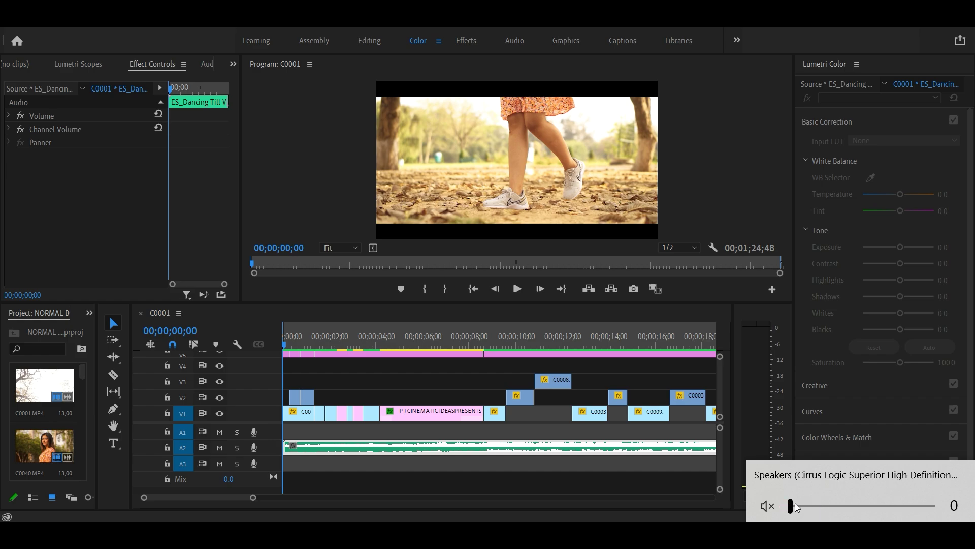
{"action": "left_click_drag", "start_coordinate": [791, 508], "coordinate": [864, 506]}
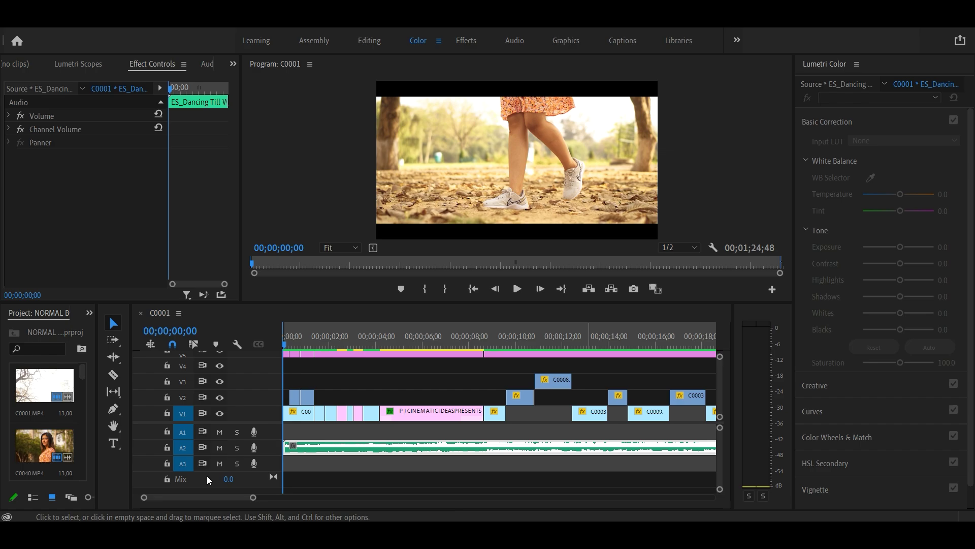
- Zoom in on the opening of the sequence and play it back
{"action": "left_click", "coordinate": [250, 498]}
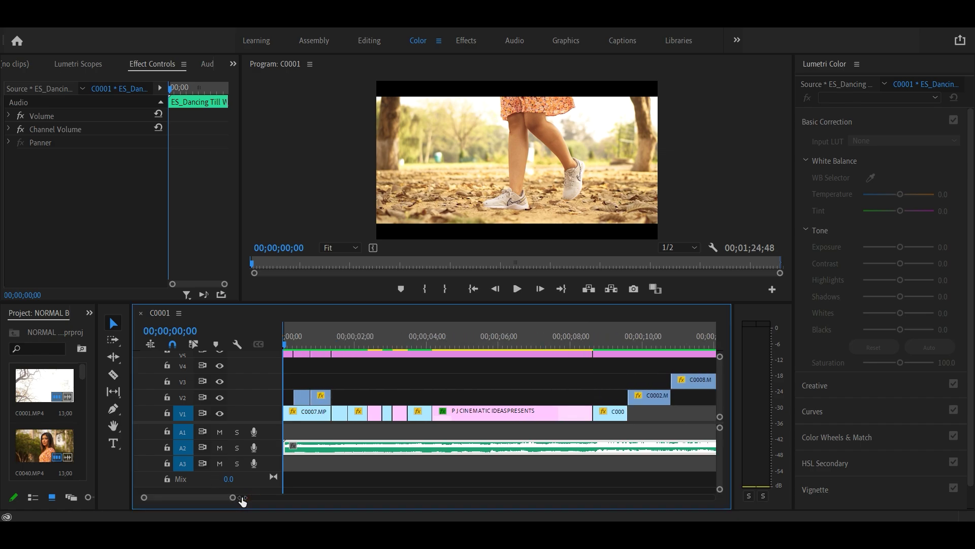
{"action": "left_click_drag", "start_coordinate": [250, 498], "coordinate": [224, 498]}
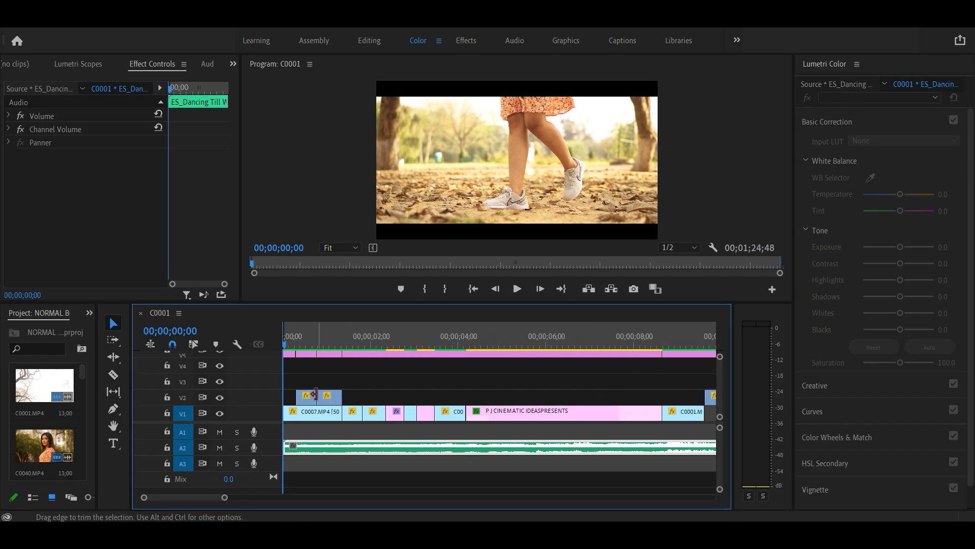
{"action": "left_click", "coordinate": [524, 289]}
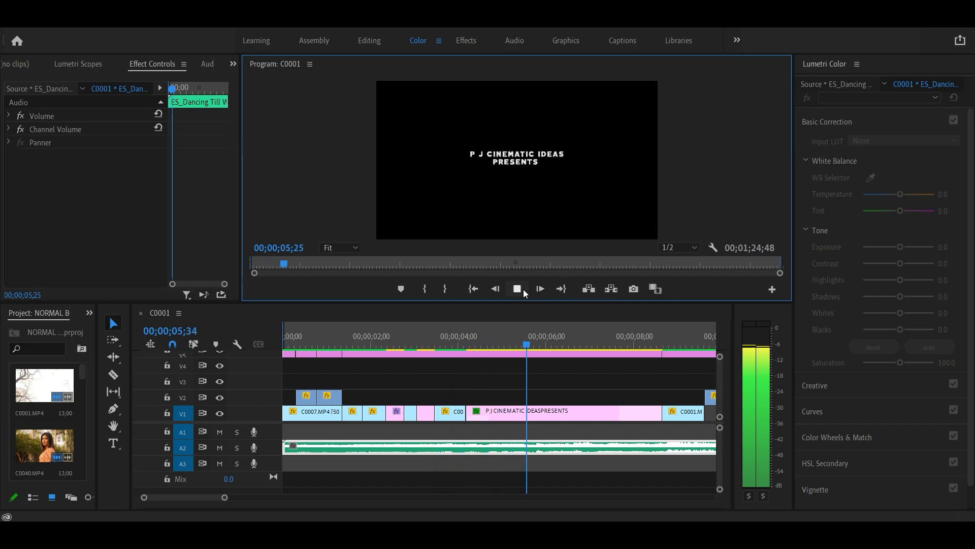
{"action": "left_click", "coordinate": [257, 437]}
- Park the playhead at 00;00;01;25 and zoom the timeline out to about 36 seconds
{"action": "key", "text": "Home"}
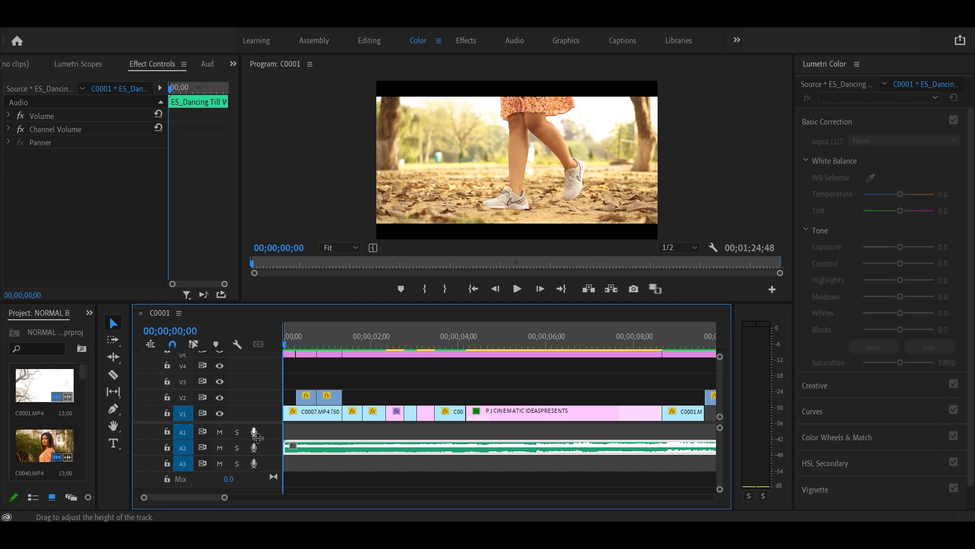
{"action": "key", "text": "Down"}
{"action": "key", "text": "Down"}
{"action": "left_click_drag", "start_coordinate": [225, 497], "coordinate": [321, 500]}
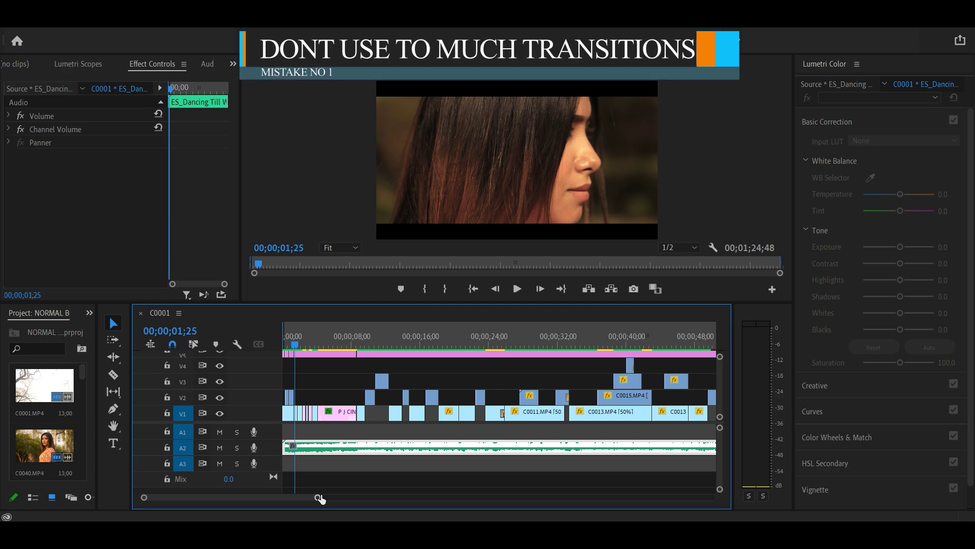
- Move the playhead to the walking-feet shot at 00;00;22;19 and dismiss the volume flyout
{"action": "left_click_drag", "start_coordinate": [296, 338], "coordinate": [475, 343]}
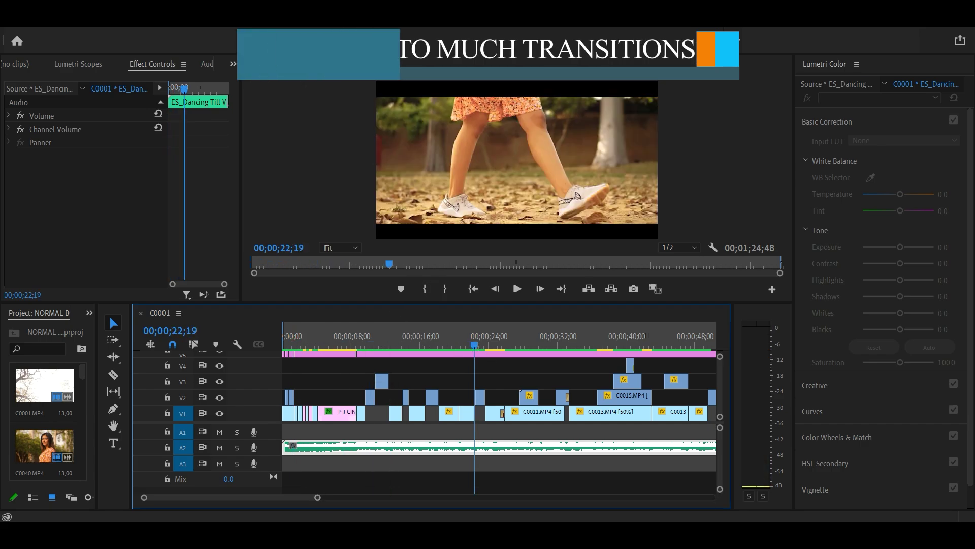
{"action": "left_click", "coordinate": [924, 518]}
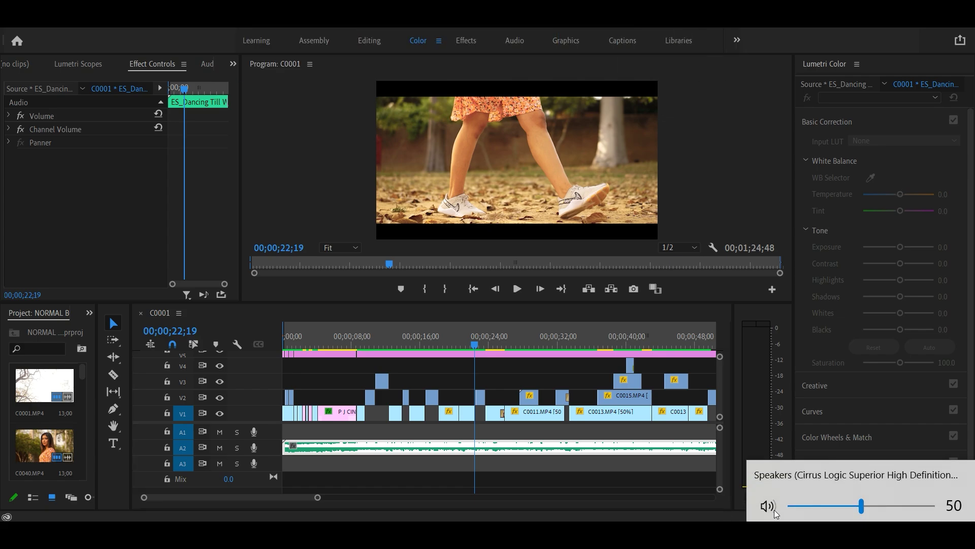
{"action": "left_click", "coordinate": [401, 299]}
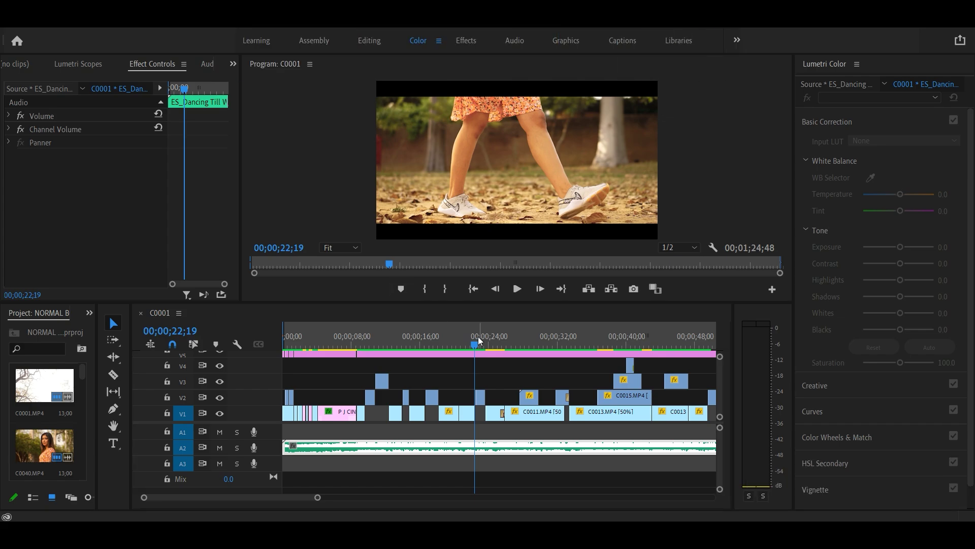
- Play back the cuts starting around 24 seconds
{"action": "left_click_drag", "start_coordinate": [480, 339], "coordinate": [490, 343]}
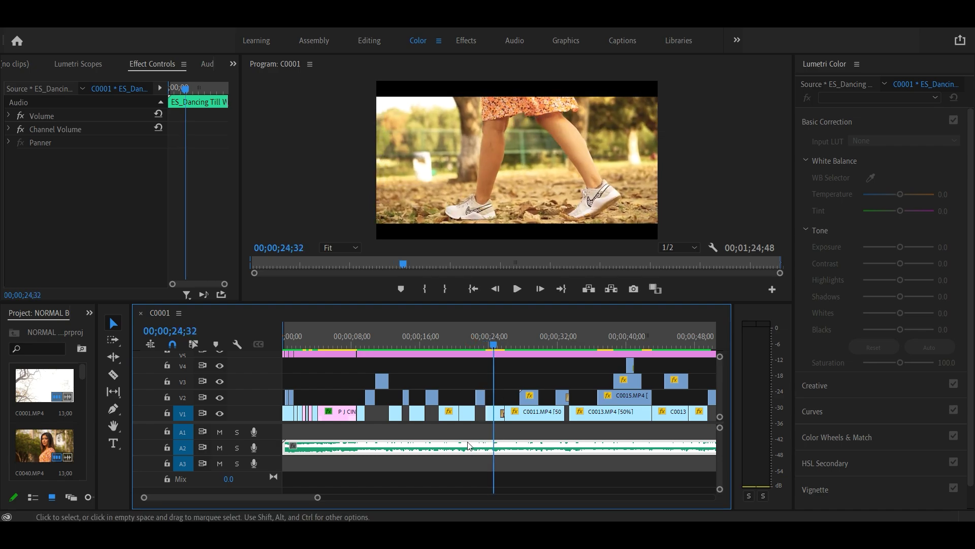
{"action": "scroll", "coordinate": [316, 500], "scroll_direction": "up", "scroll_amount": 3}
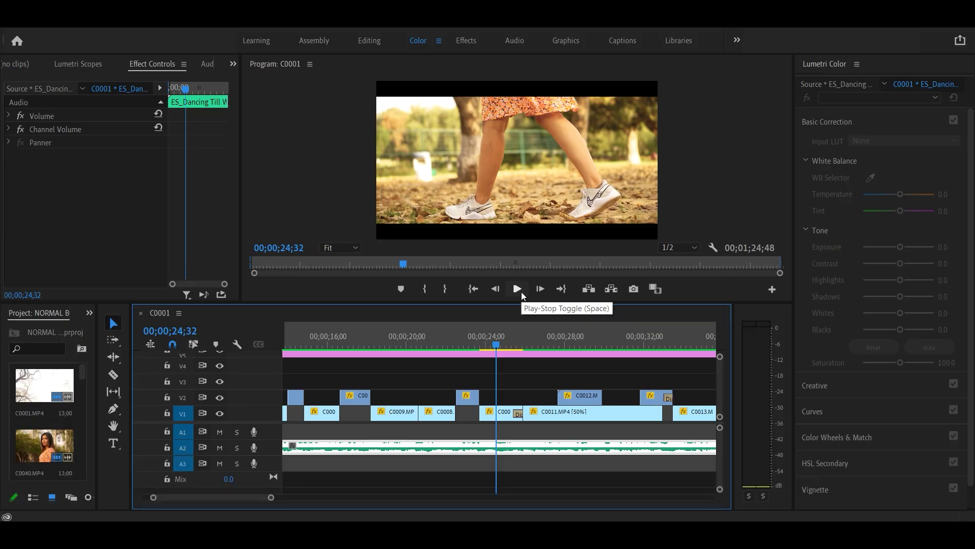
{"action": "left_click", "coordinate": [522, 291]}
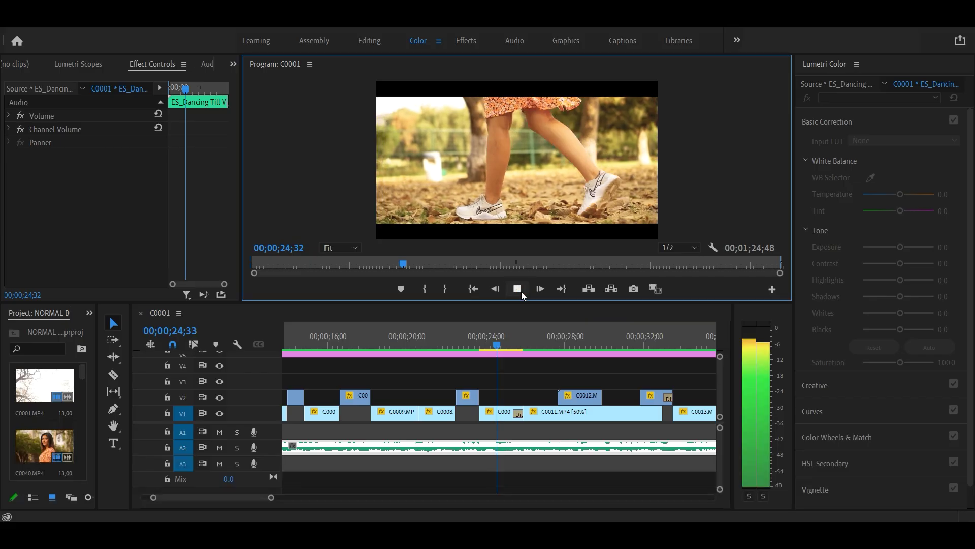
{"action": "left_click", "coordinate": [532, 344]}
- Step through to the hands-and-watch shot at 00;00;26;56 and zoom the timeline out
{"action": "left_click_drag", "start_coordinate": [532, 344], "coordinate": [517, 346]}
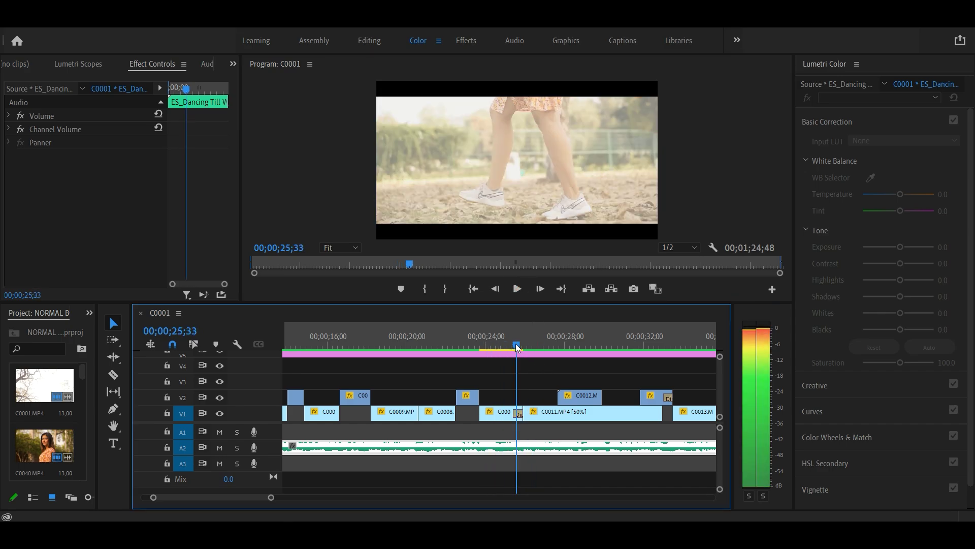
{"action": "left_click_drag", "start_coordinate": [516, 345], "coordinate": [543, 345]}
{"action": "left_click", "coordinate": [518, 292]}
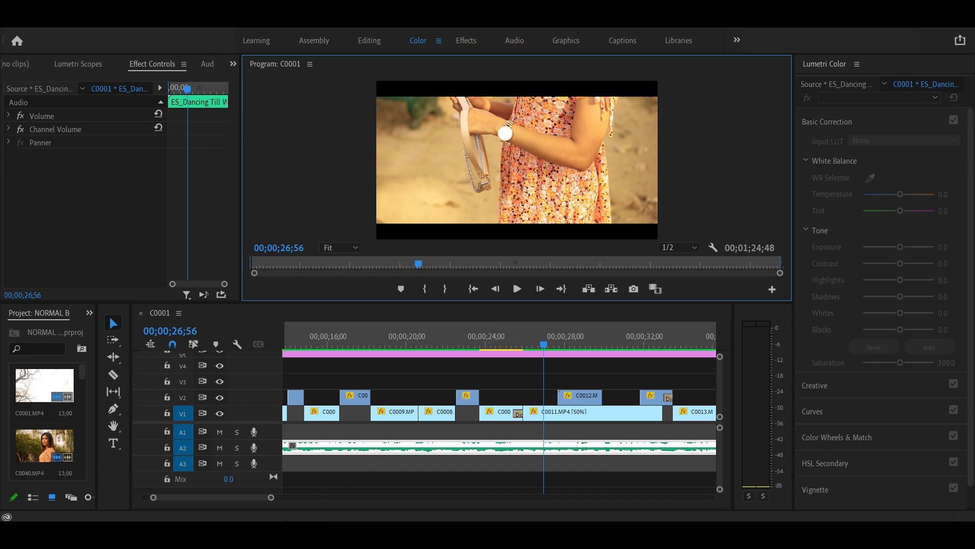
{"action": "left_click_drag", "start_coordinate": [273, 501], "coordinate": [344, 500]}
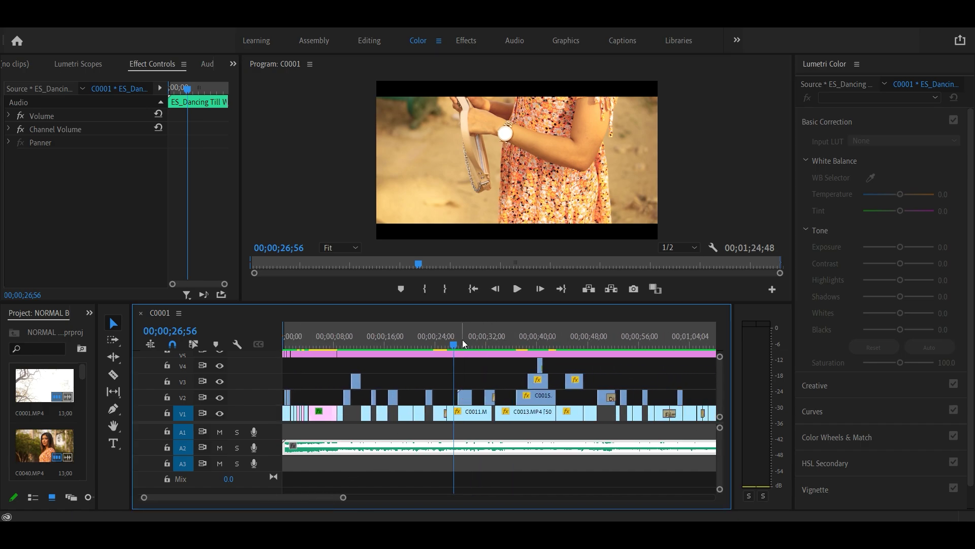
- Zoom back in around the cuts and set the playhead at 00;00;24;27
{"action": "left_click_drag", "start_coordinate": [463, 339], "coordinate": [482, 343]}
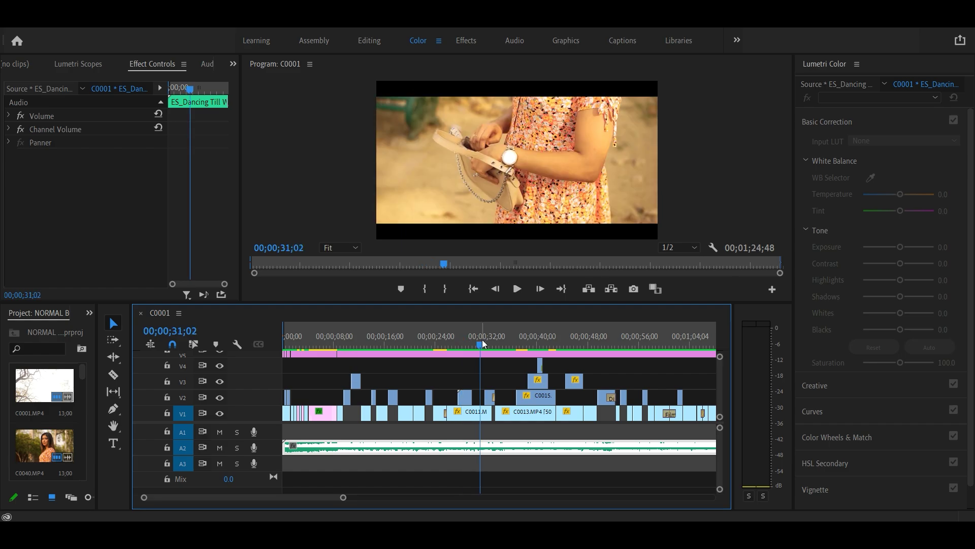
{"action": "left_click_drag", "start_coordinate": [483, 343], "coordinate": [440, 359]}
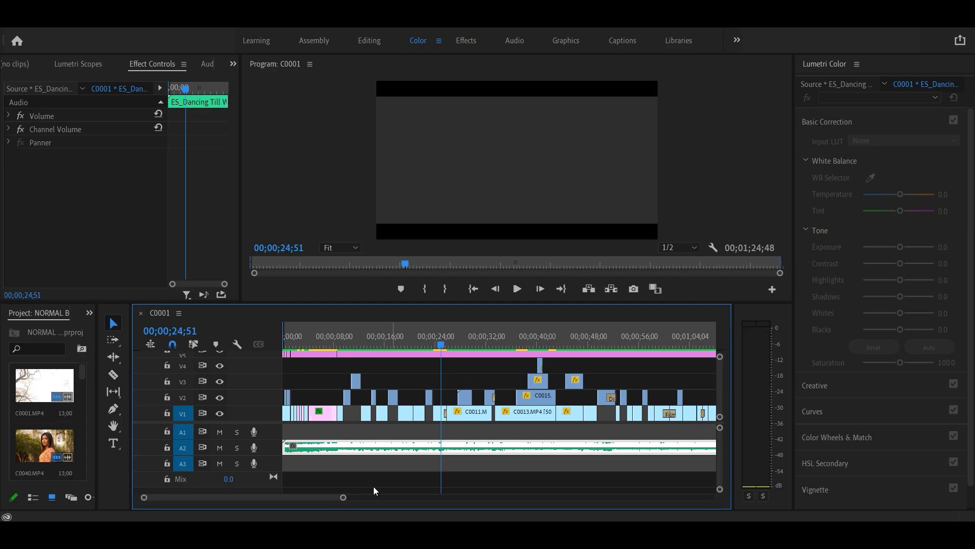
{"action": "left_click_drag", "start_coordinate": [343, 497], "coordinate": [285, 497]}
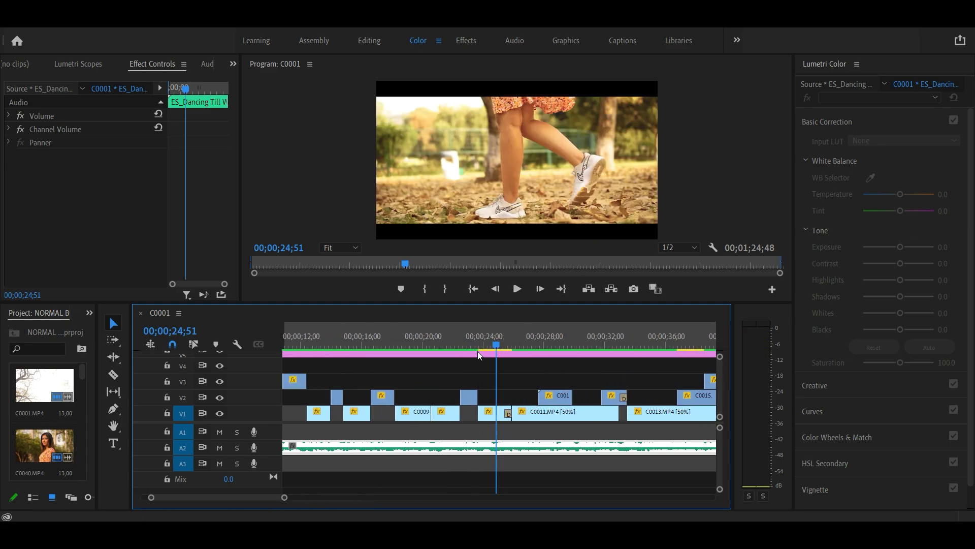
{"action": "left_click", "coordinate": [491, 345]}
- Play the cuts near 30 seconds and stop on the bag-strap shot at 00;00;31;10
{"action": "left_click_drag", "start_coordinate": [492, 346], "coordinate": [596, 343]}
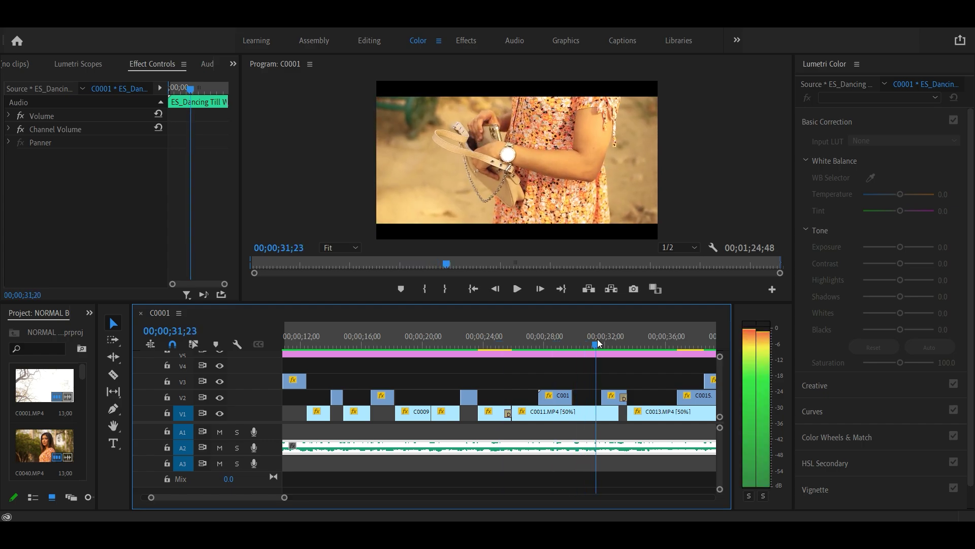
{"action": "left_click", "coordinate": [519, 291]}
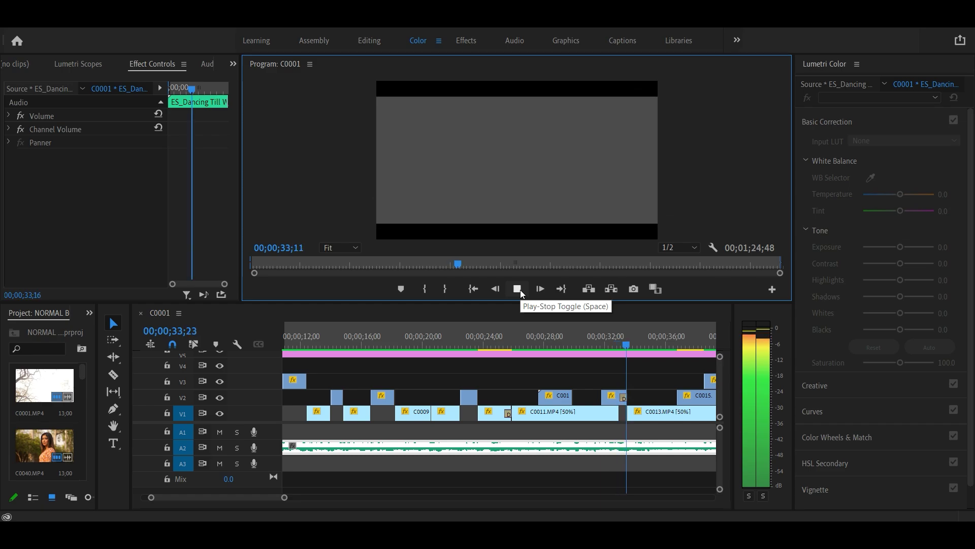
{"action": "left_click", "coordinate": [521, 290]}
{"action": "left_click_drag", "start_coordinate": [638, 338], "coordinate": [593, 338]}
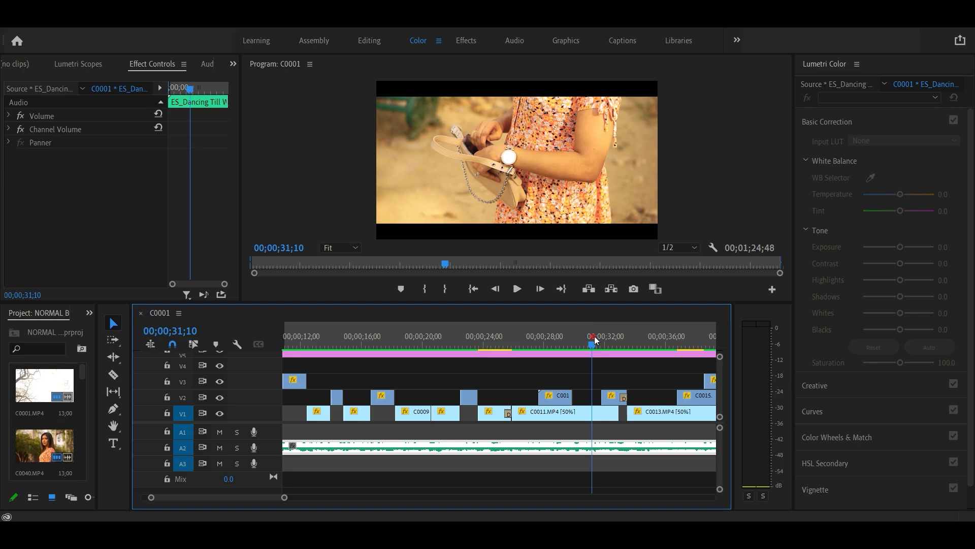
- Scrub between 32;23 and 26;55 to inspect the beat cuts
{"action": "left_click_drag", "start_coordinate": [593, 337], "coordinate": [624, 338]}
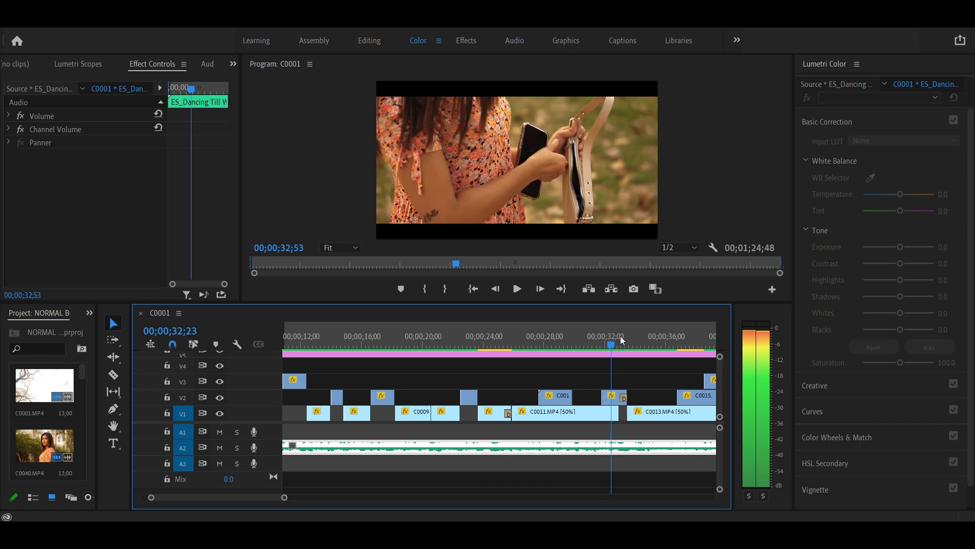
{"action": "left_click_drag", "start_coordinate": [626, 341], "coordinate": [614, 346]}
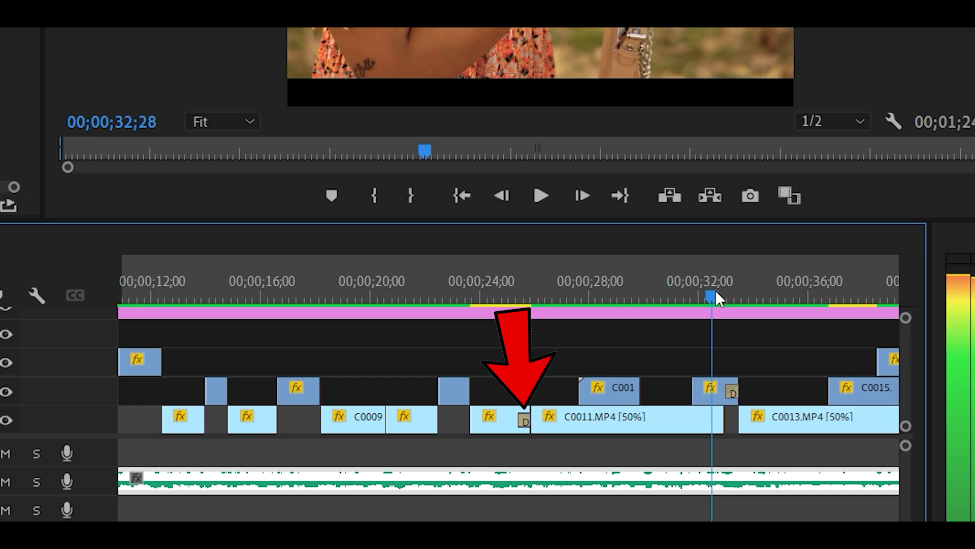
{"action": "left_click_drag", "start_coordinate": [615, 346], "coordinate": [539, 345]}
{"action": "mouse_move", "coordinate": [581, 304]}
{"action": "left_mouse_down"}
{"action": "mouse_move", "coordinate": [529, 340]}
{"action": "mouse_move", "coordinate": [481, 343]}
{"action": "left_mouse_up"}
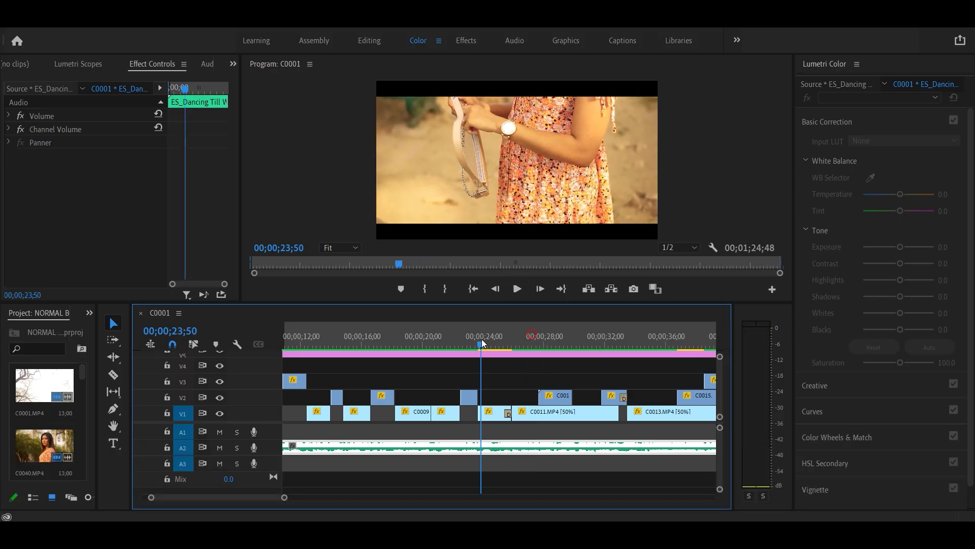
- Play from about 24 seconds to 34;09, park at 00;00;34;21, and zoom the timeline out
{"action": "left_click", "coordinate": [516, 293]}
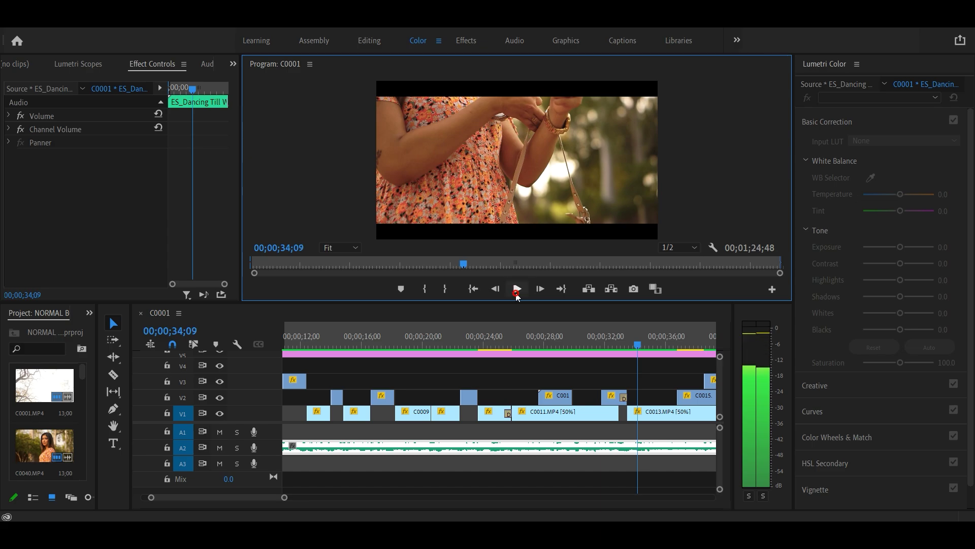
{"action": "left_click", "coordinate": [517, 290]}
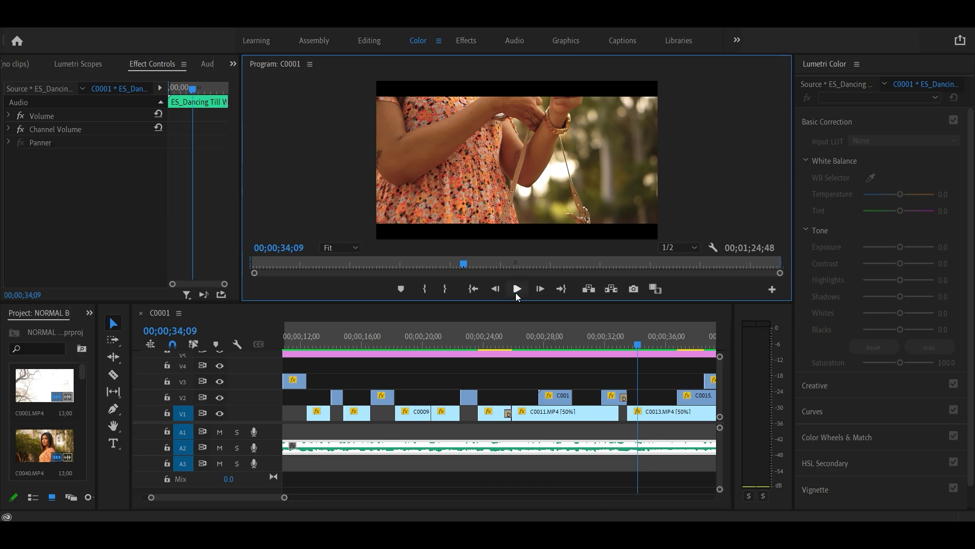
{"action": "left_click", "coordinate": [620, 339]}
{"action": "left_click", "coordinate": [642, 342]}
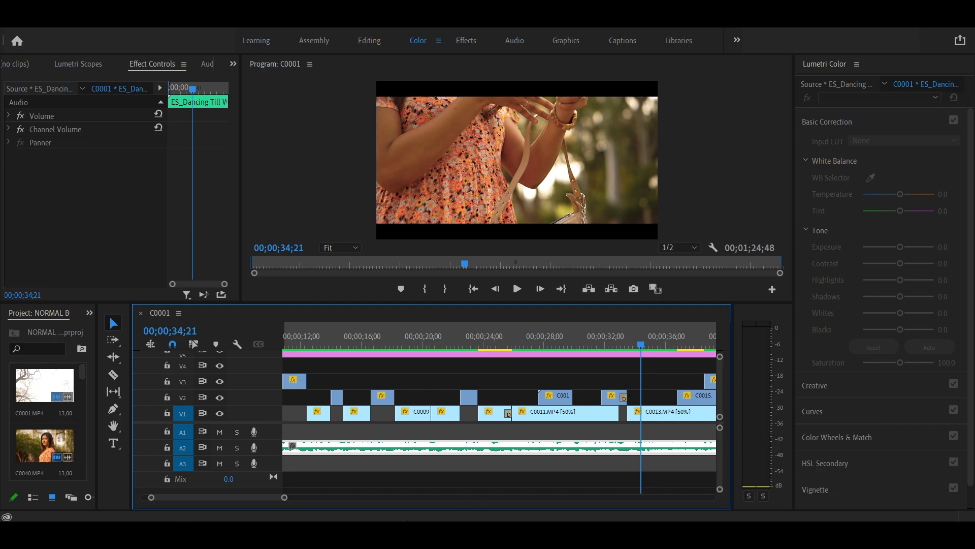
{"action": "left_click_drag", "start_coordinate": [285, 497], "coordinate": [326, 499]}
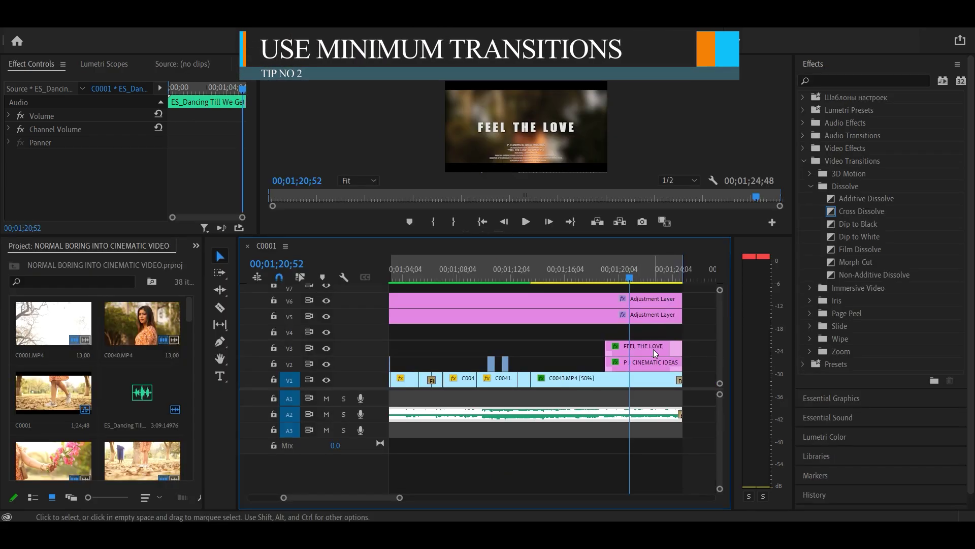
- Select the FEEL THE LOVE title clip on V3 and enlarge the program monitor to view it
{"action": "left_click", "coordinate": [655, 350]}
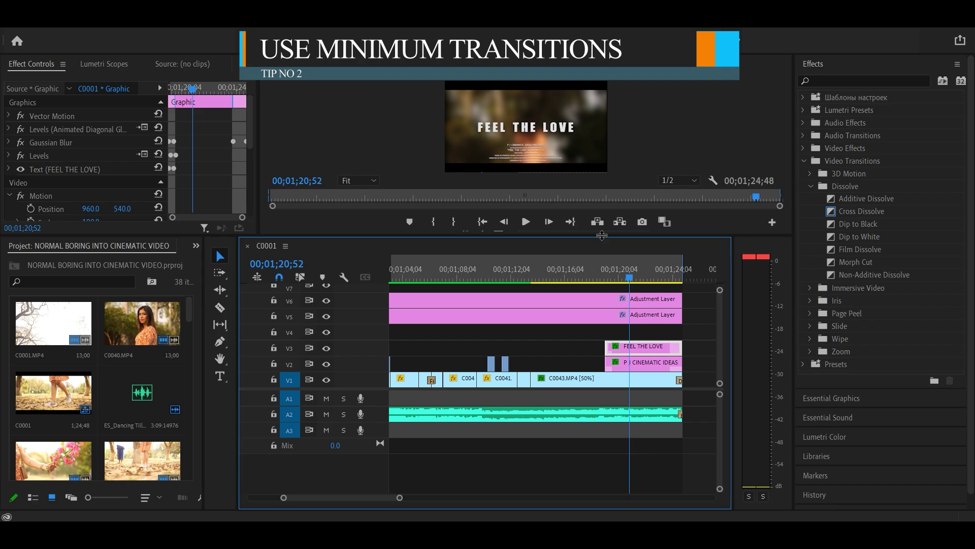
{"action": "left_click_drag", "start_coordinate": [602, 236], "coordinate": [602, 432]}
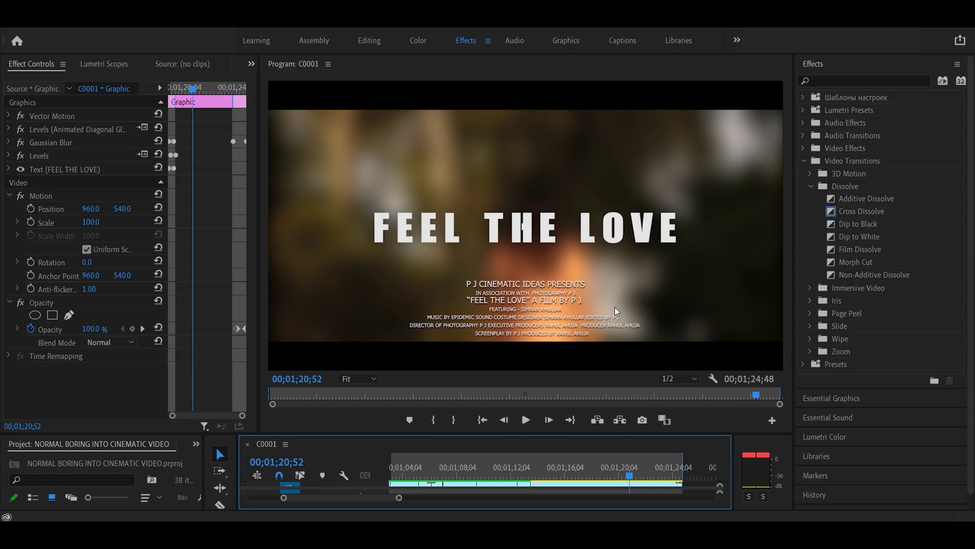
- Save the project and resize the timeline so tracks V1–V4 and A1–A3 are all visible
{"action": "key", "text": "ctrl+s"}
{"action": "left_click_drag", "start_coordinate": [508, 432], "coordinate": [508, 412]}
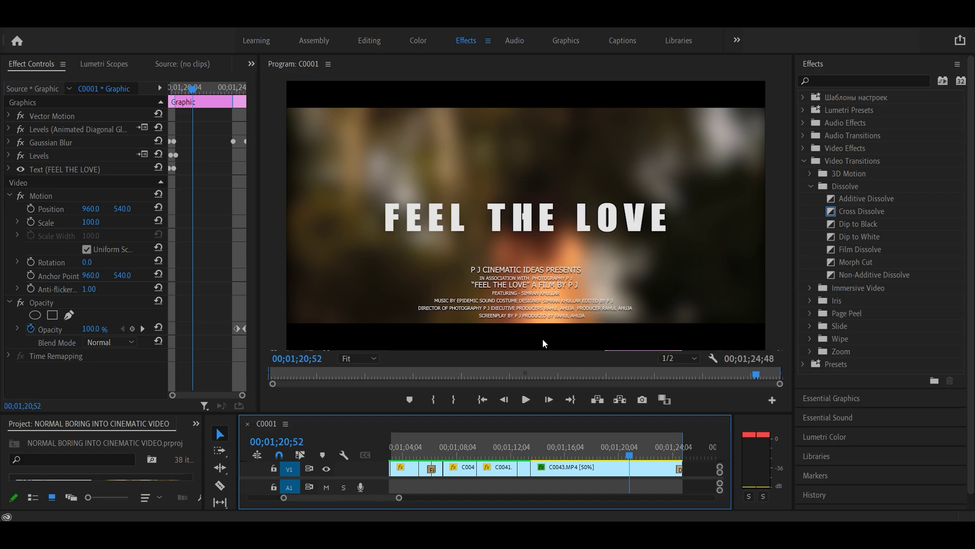
{"action": "left_click_drag", "start_coordinate": [551, 413], "coordinate": [552, 317]}
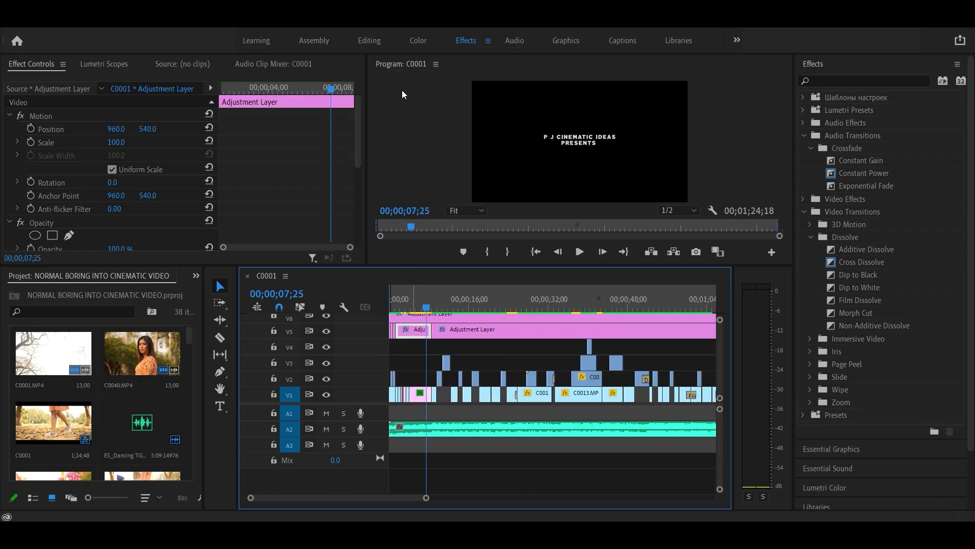
- Switch to the Color workspace to see the adjustment layer's Lumetri Color settings
{"action": "left_click", "coordinate": [419, 41]}
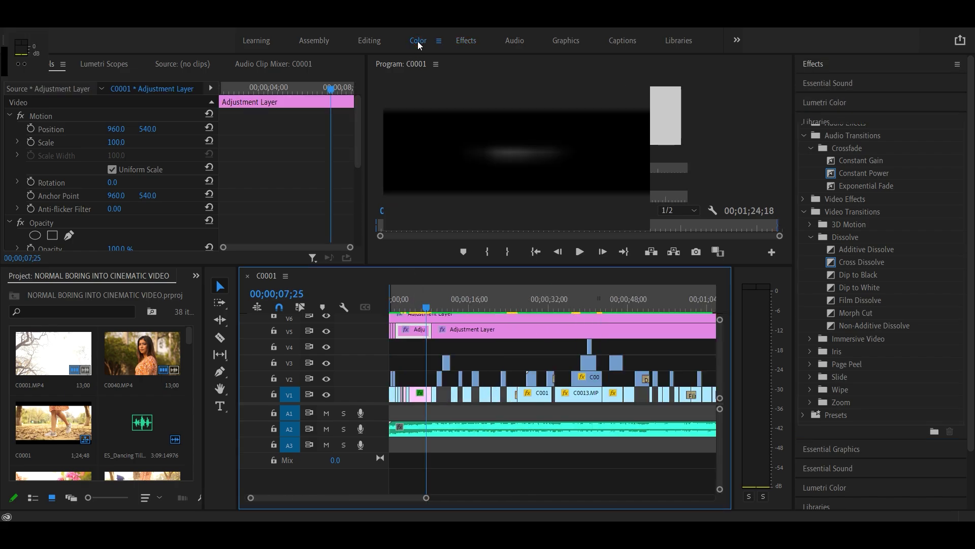
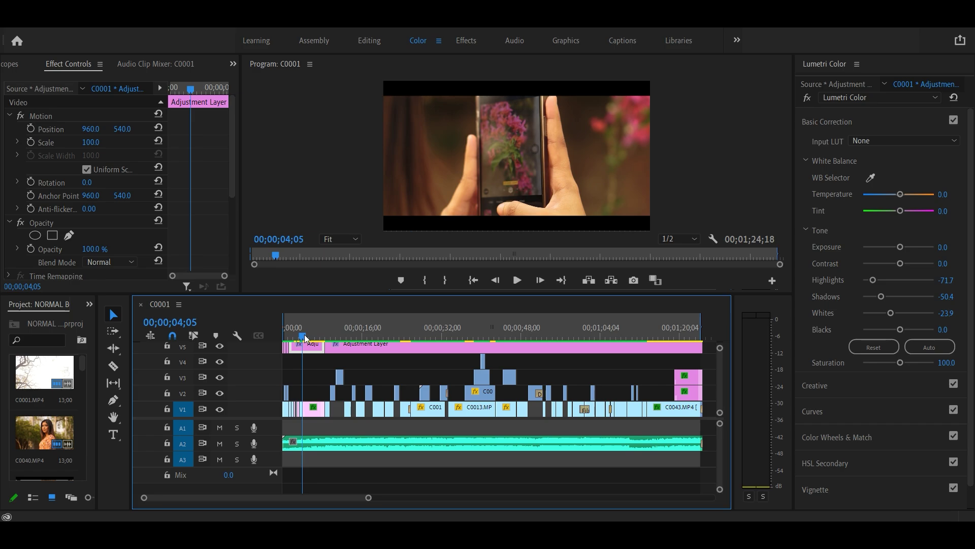
- Zoom the timeline, park the playhead at 00;00;02;01, and enlarge the Program monitor
{"action": "left_click_drag", "start_coordinate": [367, 497], "coordinate": [345, 498]}
{"action": "left_click_drag", "start_coordinate": [292, 337], "coordinate": [299, 337]}
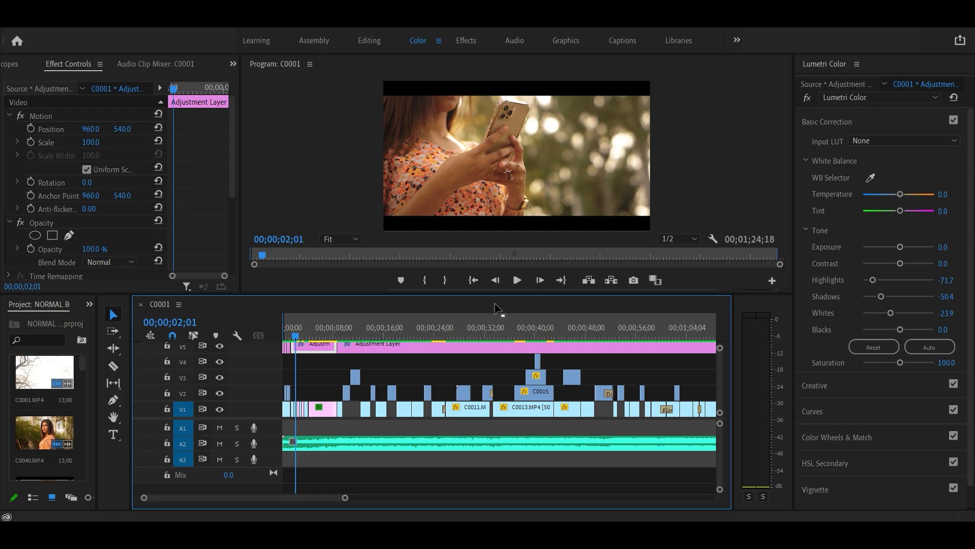
{"action": "left_click_drag", "start_coordinate": [497, 294], "coordinate": [506, 467]}
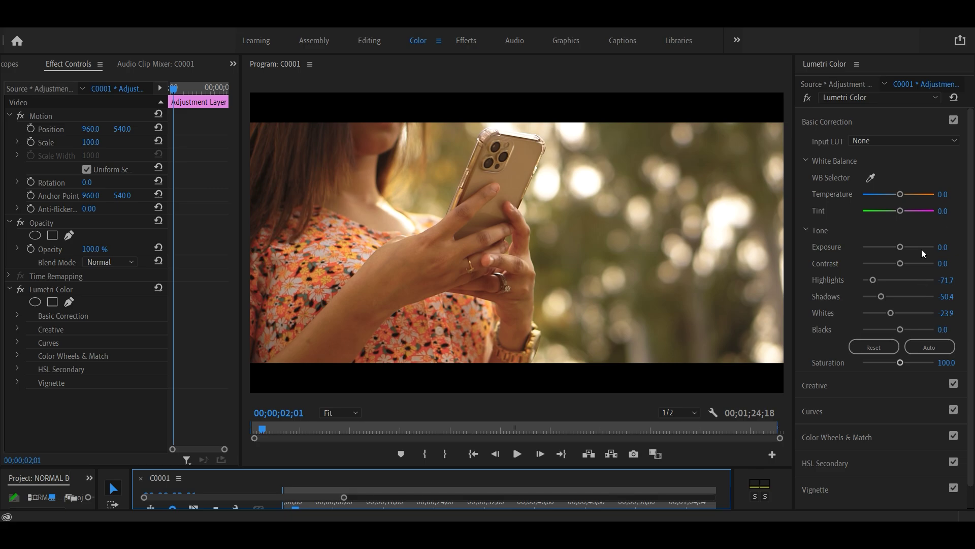
{"action": "mouse_move", "coordinate": [878, 279]}
{"action": "left_mouse_down"}
{"action": "mouse_move", "coordinate": [918, 282]}
{"action": "mouse_move", "coordinate": [904, 283]}
{"action": "left_mouse_up"}
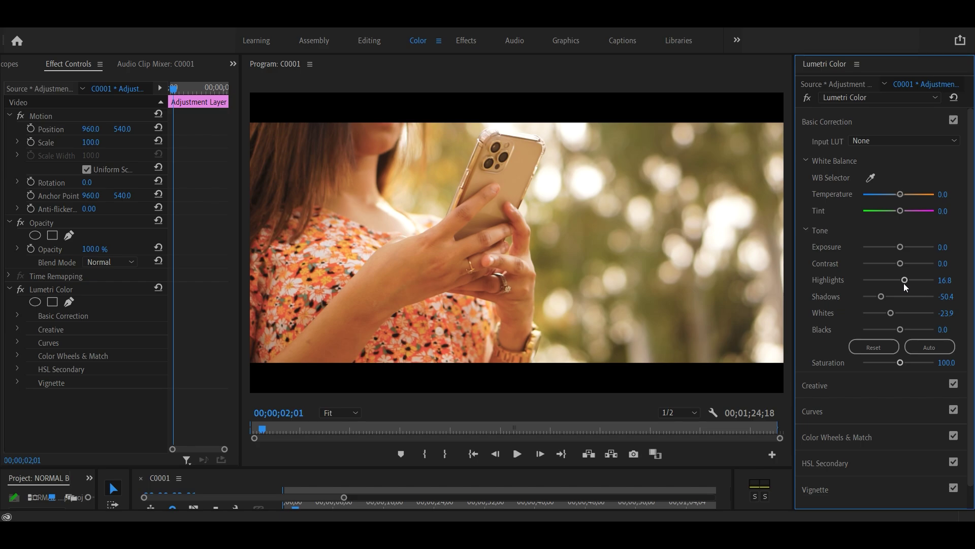
{"action": "key", "text": "ctrl+z"}
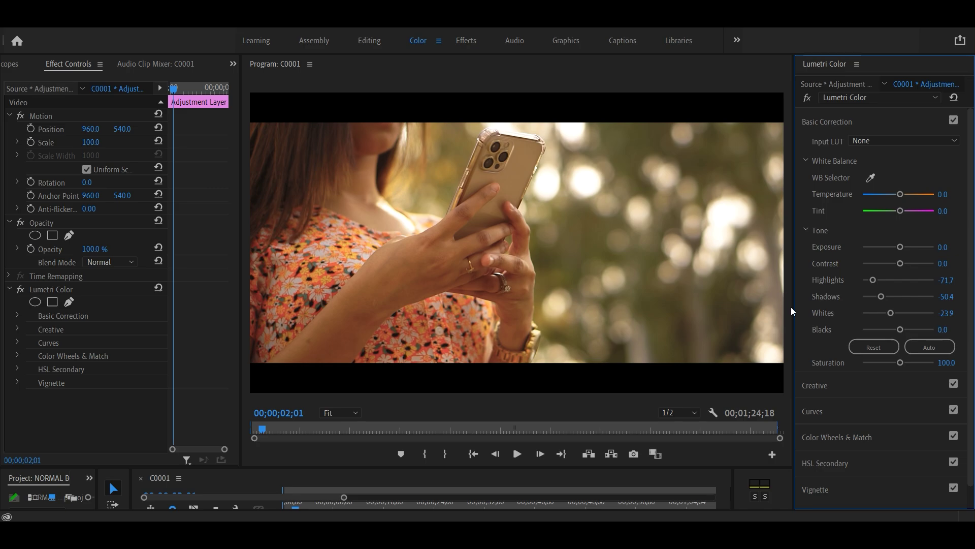
- Expand Lumetri's Creative section and check the SL CLEAN KODAK B ULTRASOFT look in the Look dropdown
{"action": "left_click", "coordinate": [866, 385]}
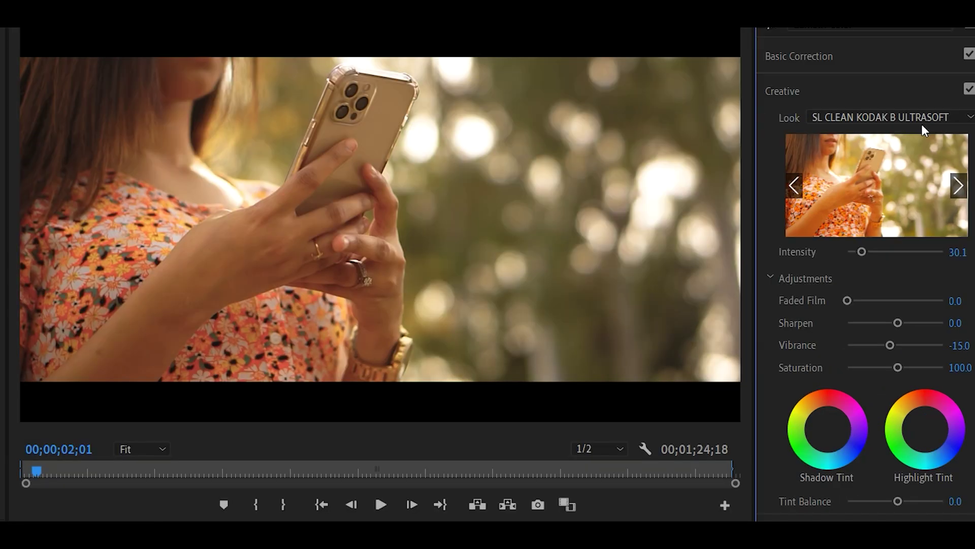
{"action": "left_click", "coordinate": [922, 124]}
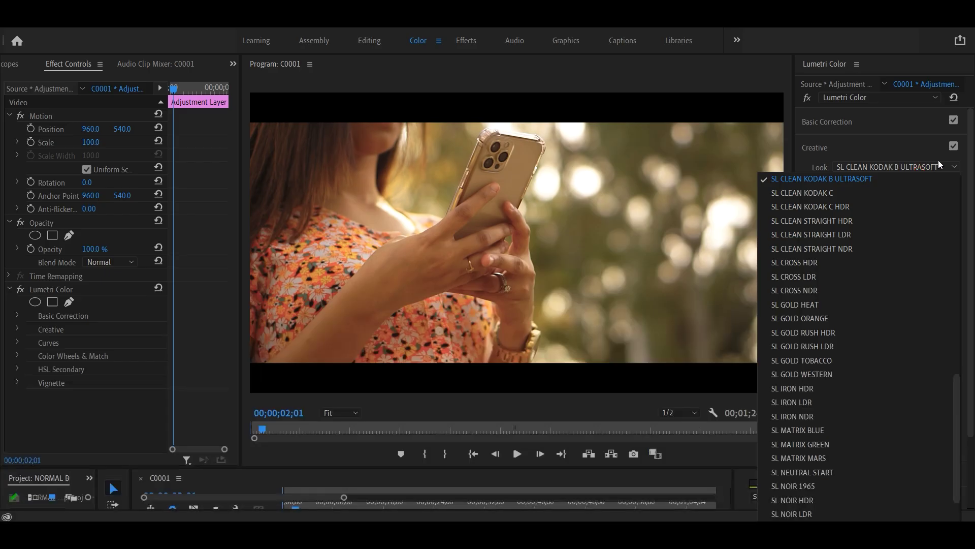
{"action": "left_click", "coordinate": [938, 153]}
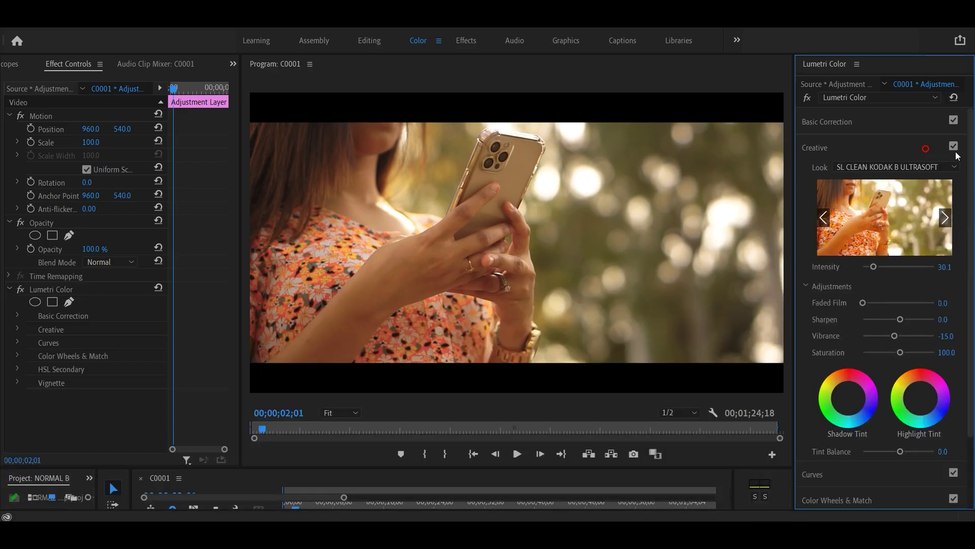
- Toggle the Creative look off and on to compare, leaving it enabled
{"action": "left_click", "coordinate": [955, 146]}
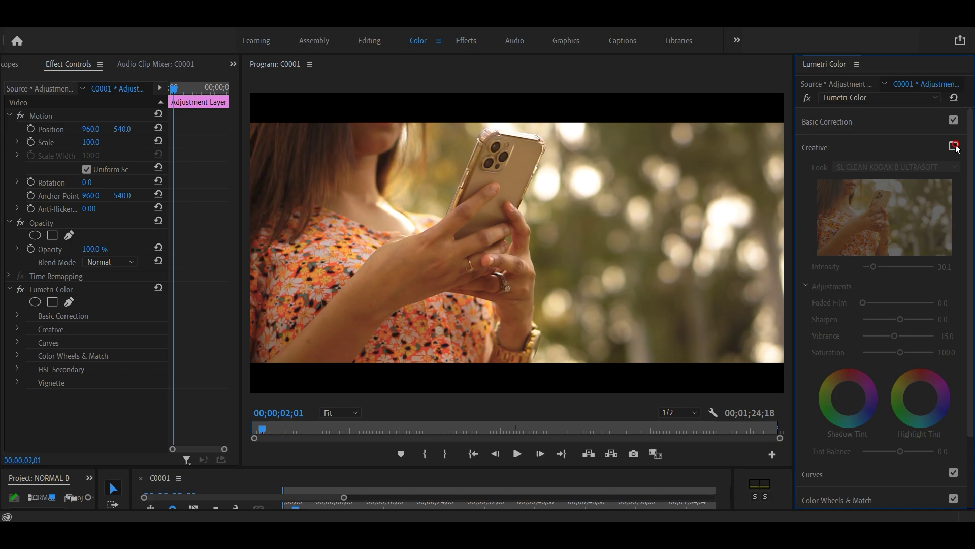
{"action": "left_click", "coordinate": [955, 147]}
{"action": "left_click", "coordinate": [955, 147]}
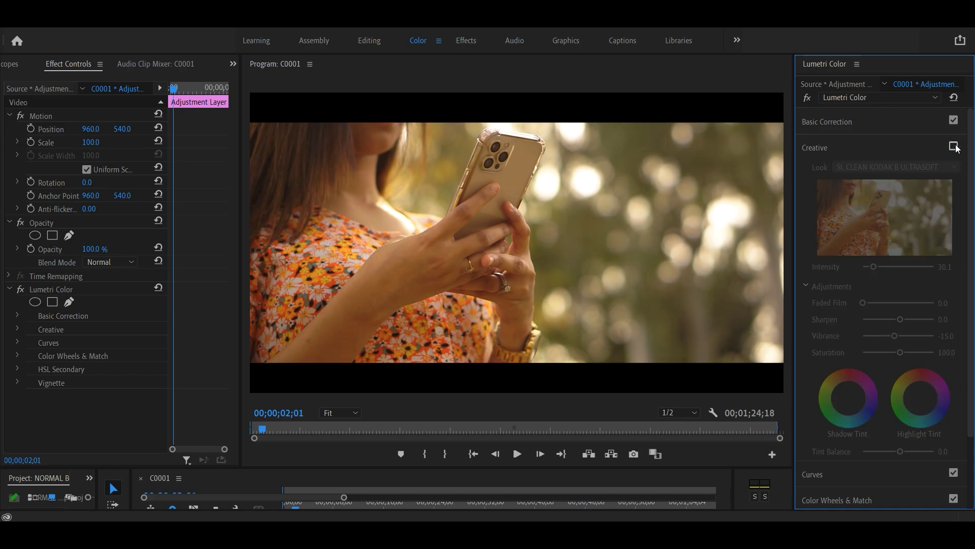
{"action": "left_click", "coordinate": [955, 147]}
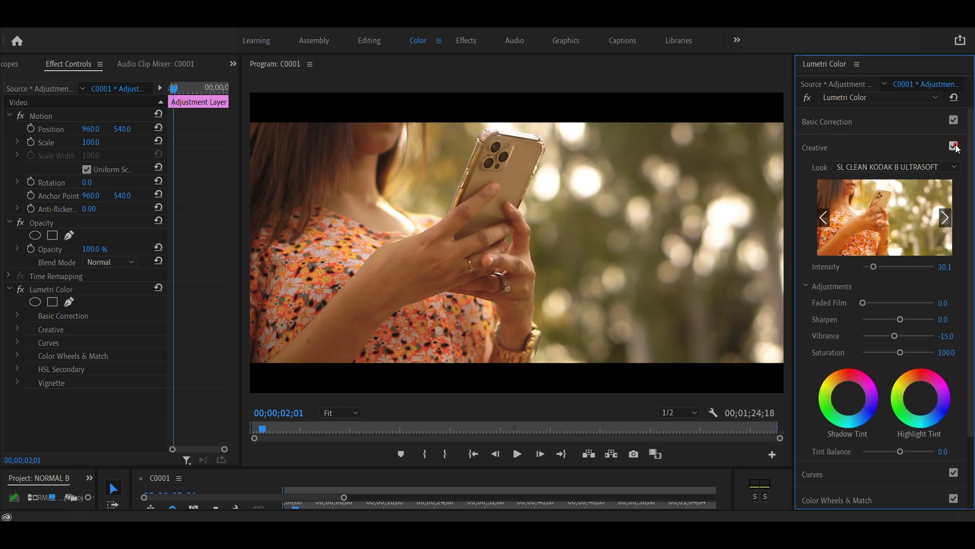
{"action": "left_click", "coordinate": [955, 146]}
{"action": "left_click", "coordinate": [955, 146]}
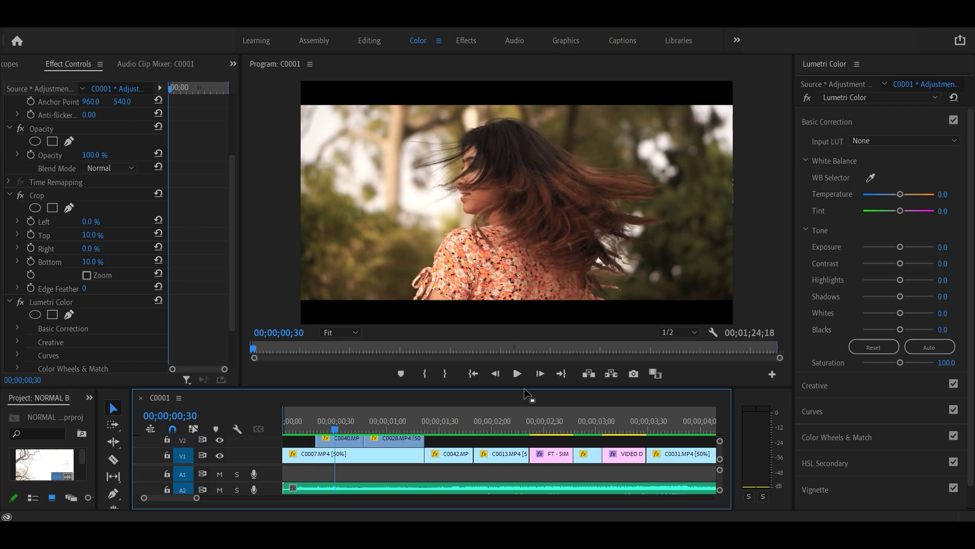
{"action": "left_click_drag", "start_coordinate": [522, 384], "coordinate": [523, 243]}
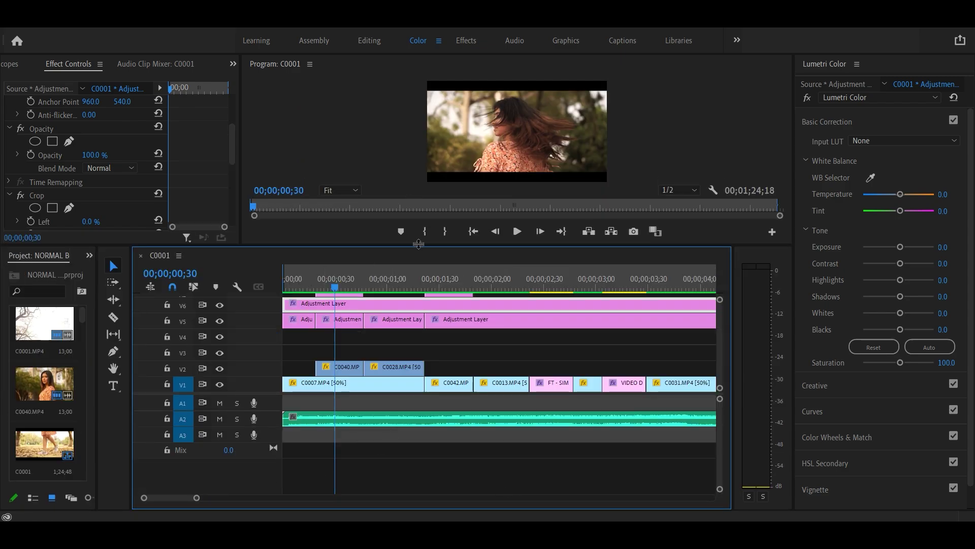
{"action": "left_click_drag", "start_coordinate": [418, 244], "coordinate": [416, 132]}
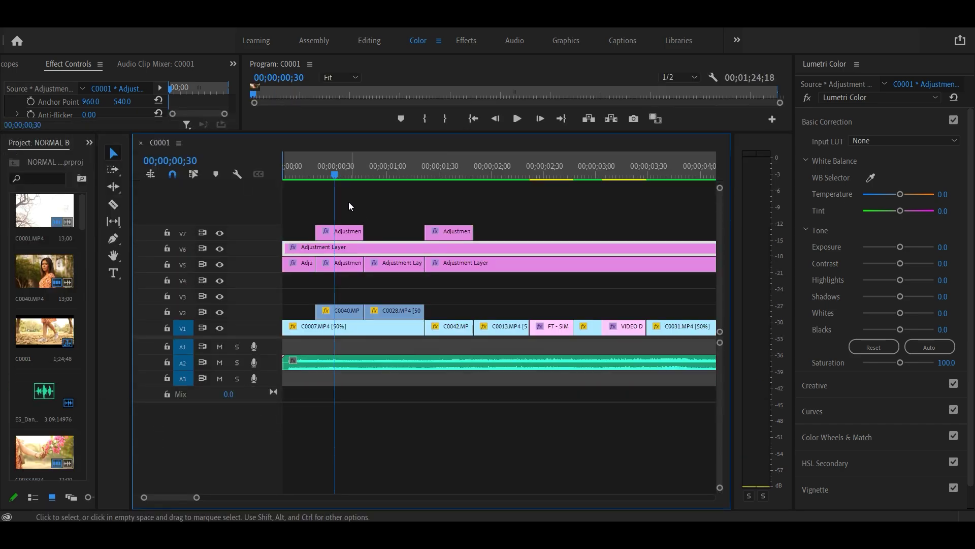
{"action": "left_click", "coordinate": [337, 234]}
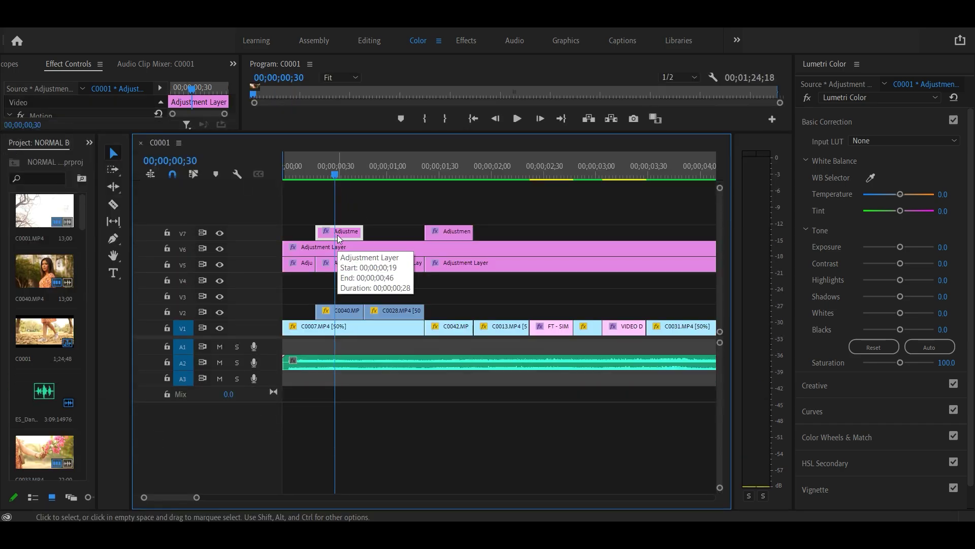
{"action": "left_click", "coordinate": [457, 237]}
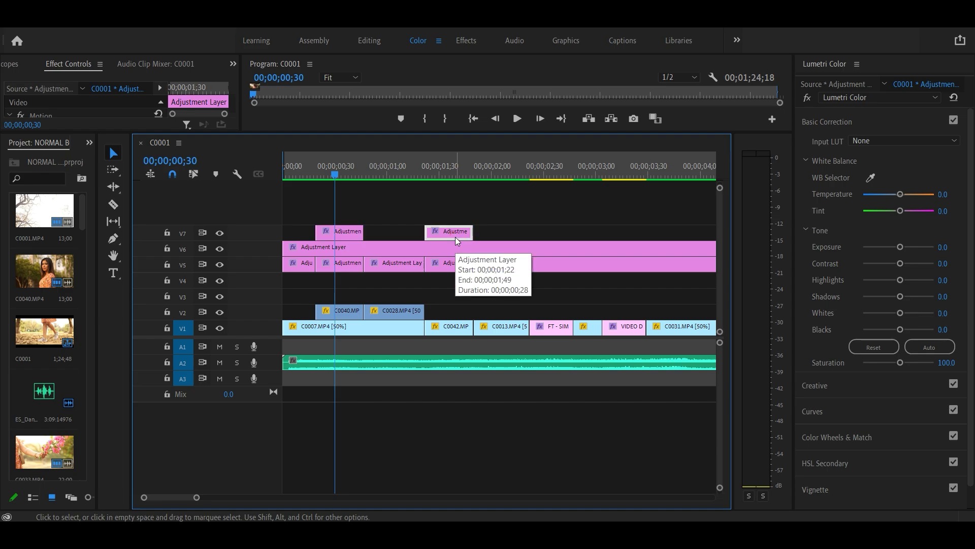
{"action": "left_click", "coordinate": [349, 234]}
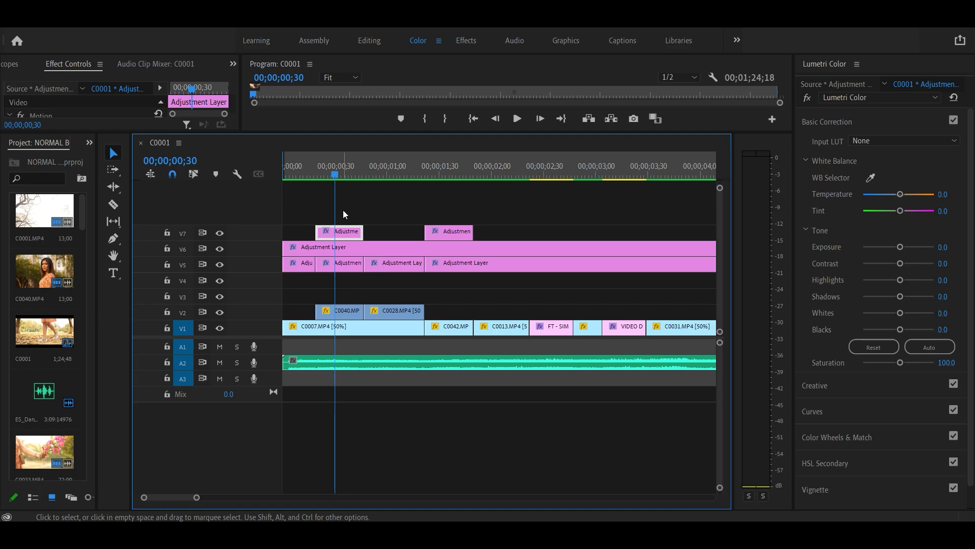
{"action": "left_click_drag", "start_coordinate": [373, 133], "coordinate": [396, 517]}
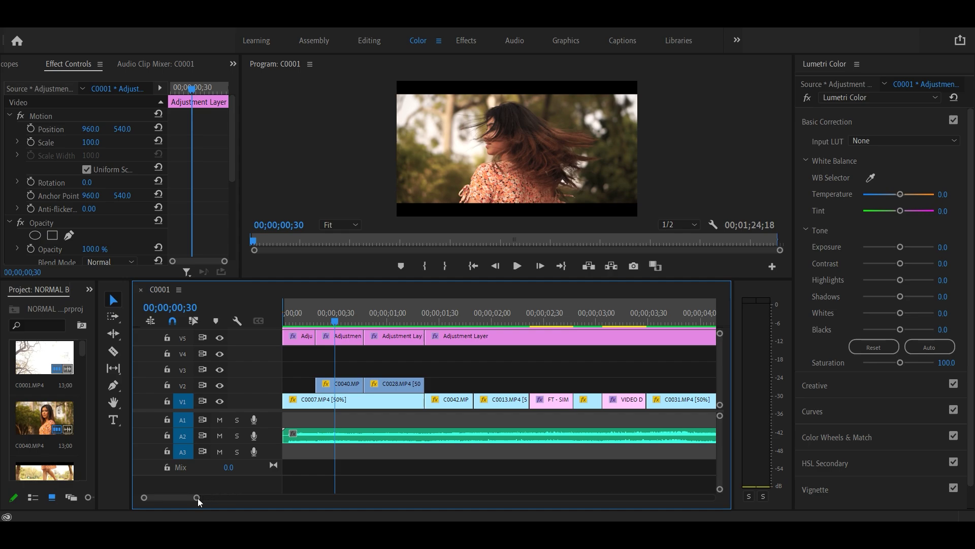
{"action": "left_click_drag", "start_coordinate": [196, 498], "coordinate": [210, 498]}
- Fit the whole sequence in the timeline and move the playhead to 00;00;46;49
{"action": "left_click", "coordinate": [287, 317]}
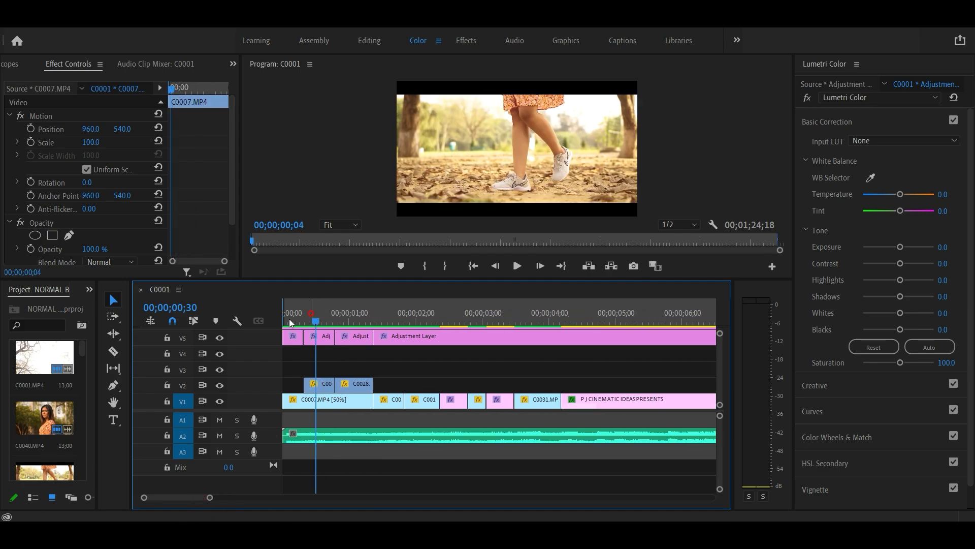
{"action": "left_click_drag", "start_coordinate": [210, 498], "coordinate": [409, 497]}
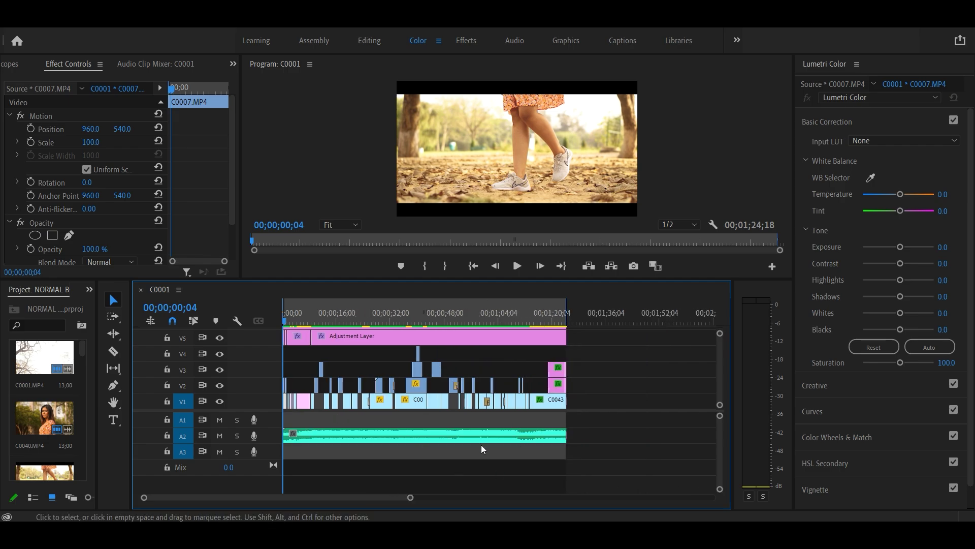
{"action": "left_click_drag", "start_coordinate": [291, 320], "coordinate": [439, 320]}
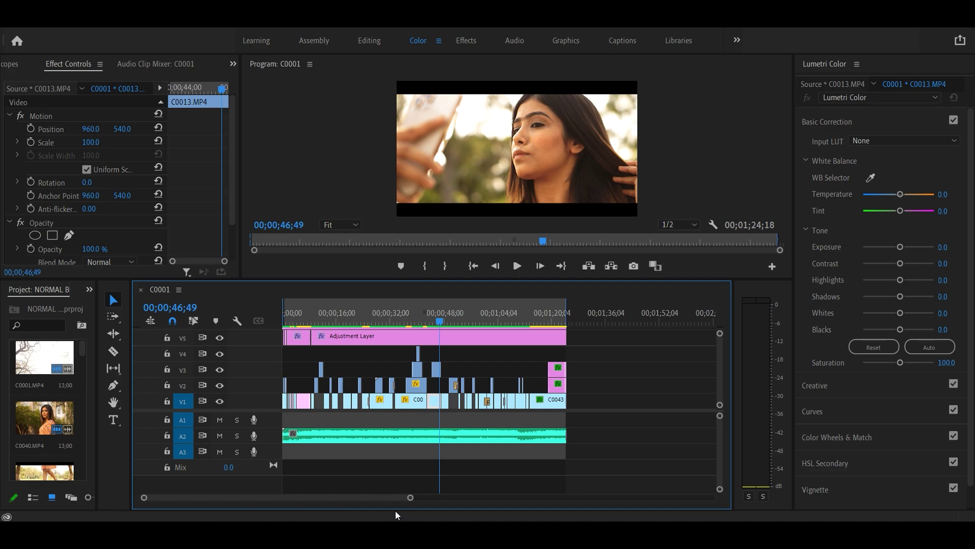
{"action": "left_click_drag", "start_coordinate": [411, 497], "coordinate": [377, 497]}
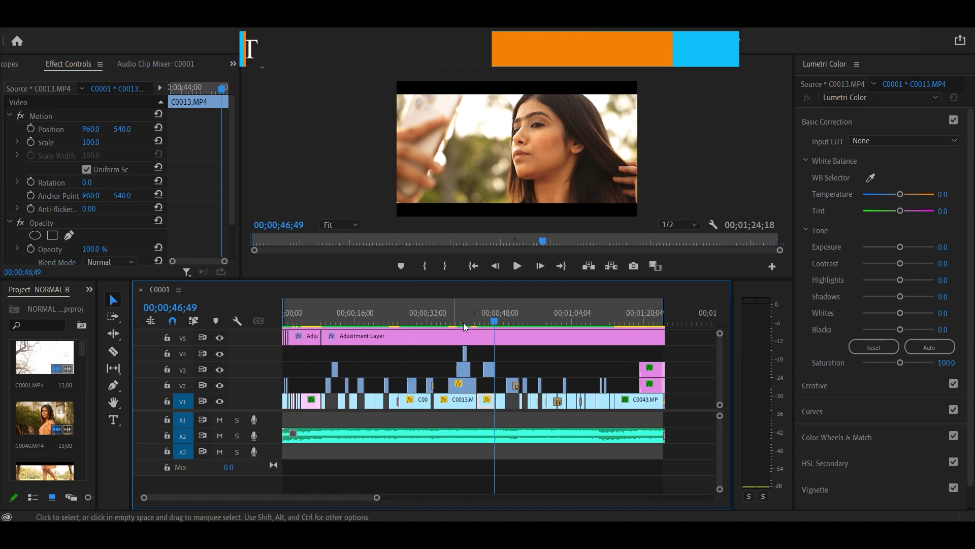
- Play the edit from 00;00;33;00, stopping around 00;00;43;36
{"action": "left_click_drag", "start_coordinate": [494, 321], "coordinate": [432, 323]}
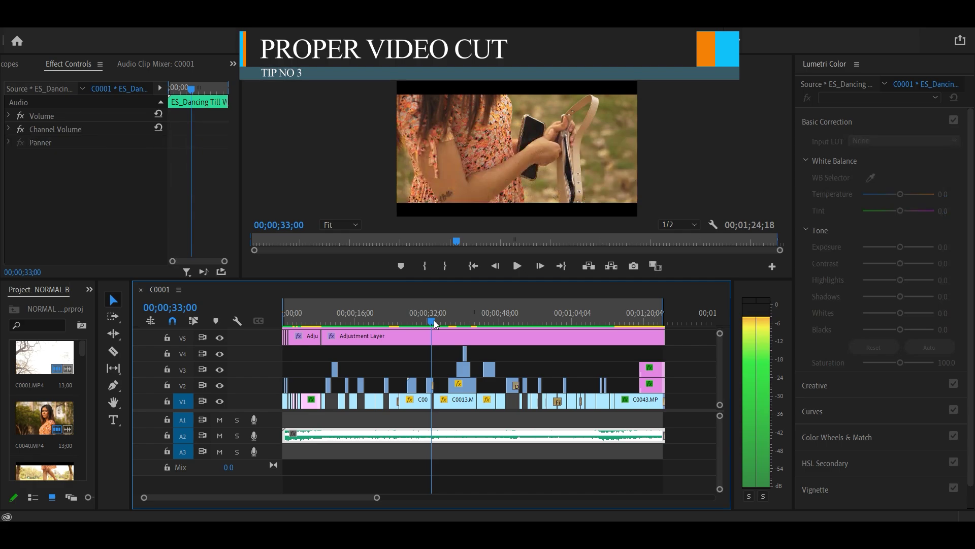
{"action": "left_click_drag", "start_coordinate": [377, 497], "coordinate": [335, 497]}
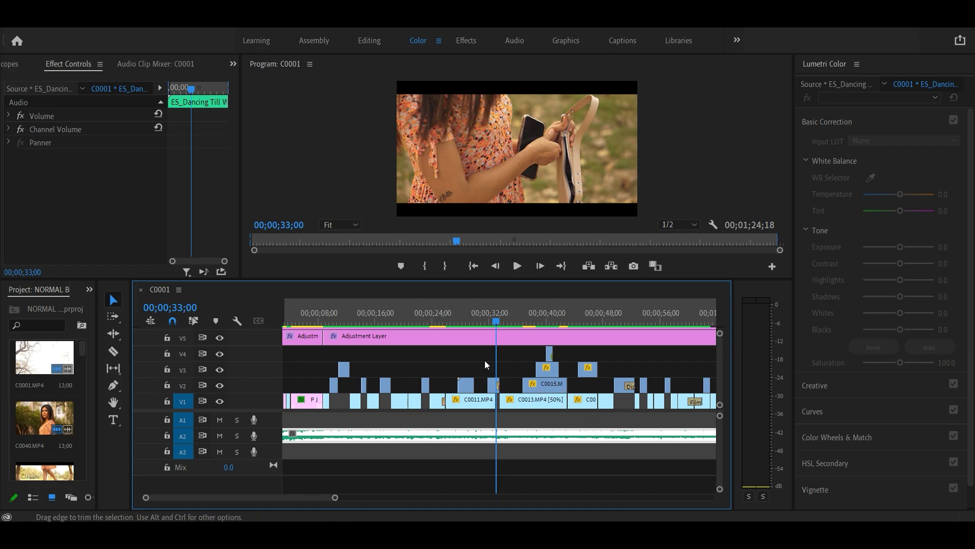
{"action": "left_click", "coordinate": [517, 268]}
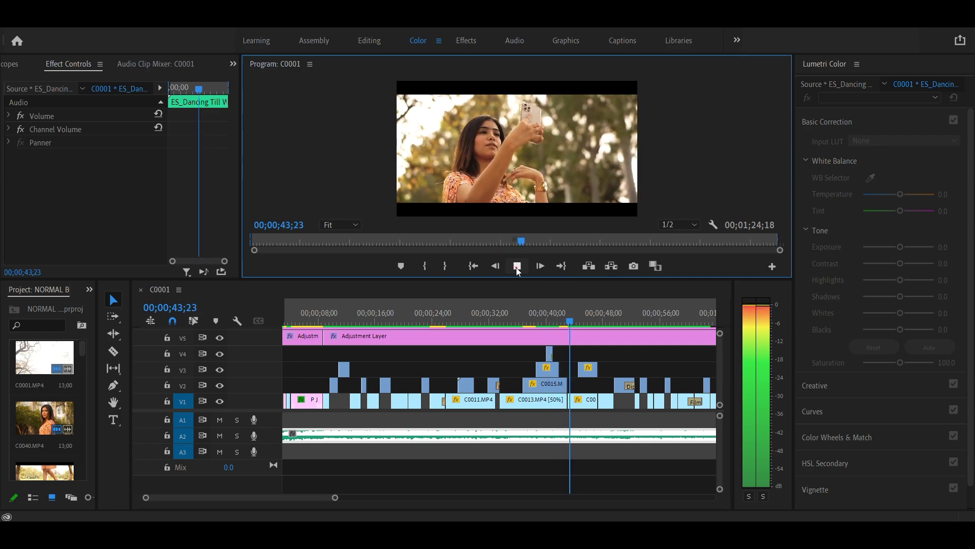
{"action": "left_click", "coordinate": [517, 268]}
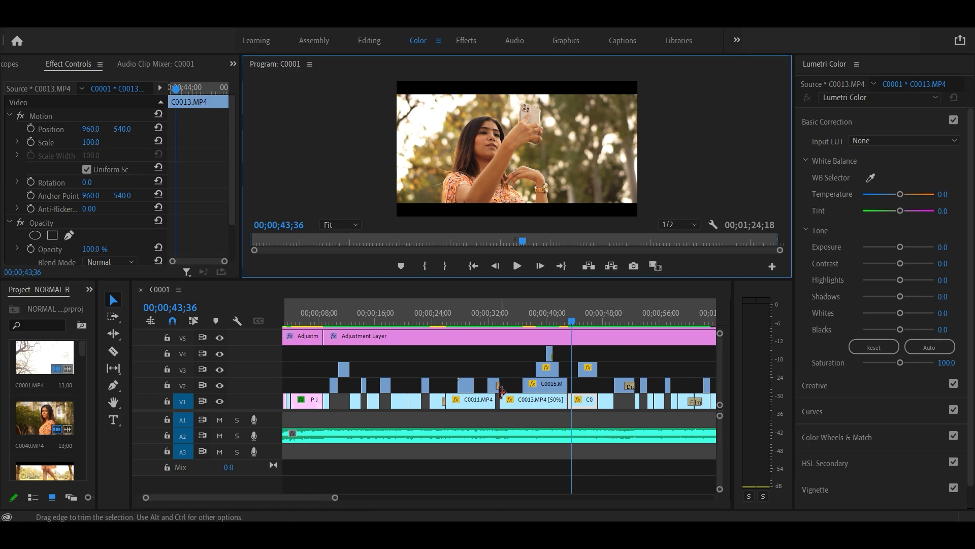
- Select clip C0013.MP4, scrub through the cut, park at 00;00;43;18, and enlarge the monitor
{"action": "left_click", "coordinate": [519, 401]}
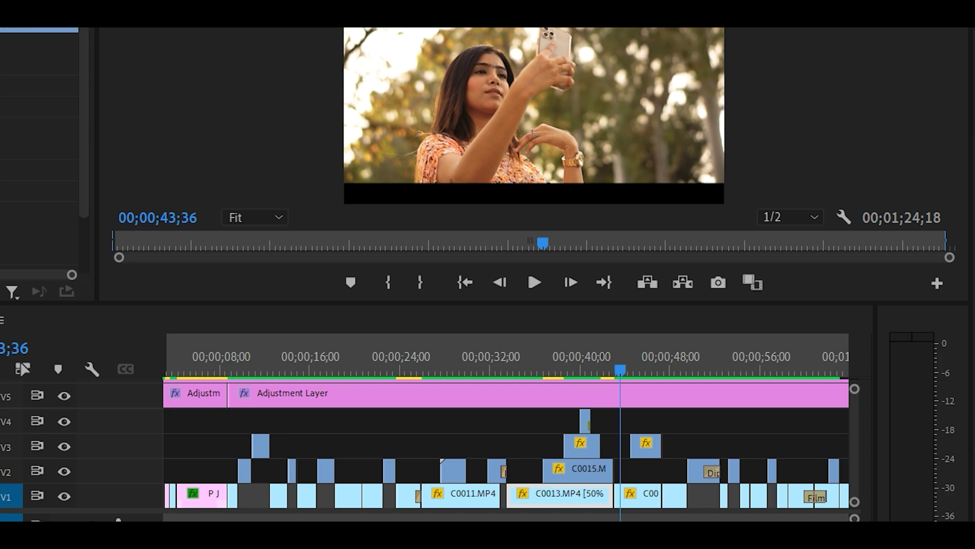
{"action": "left_click_drag", "start_coordinate": [538, 369], "coordinate": [526, 367]}
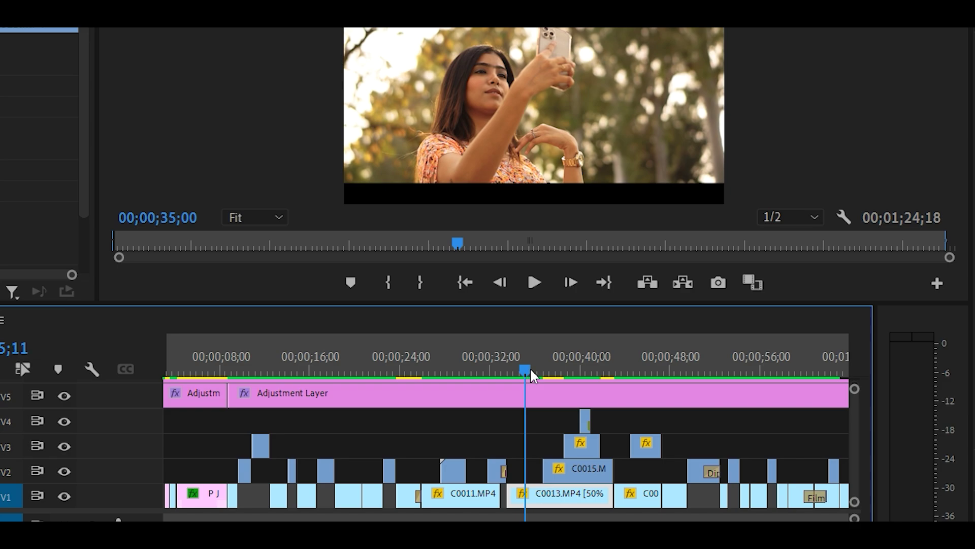
{"action": "left_click_drag", "start_coordinate": [525, 367], "coordinate": [556, 367]}
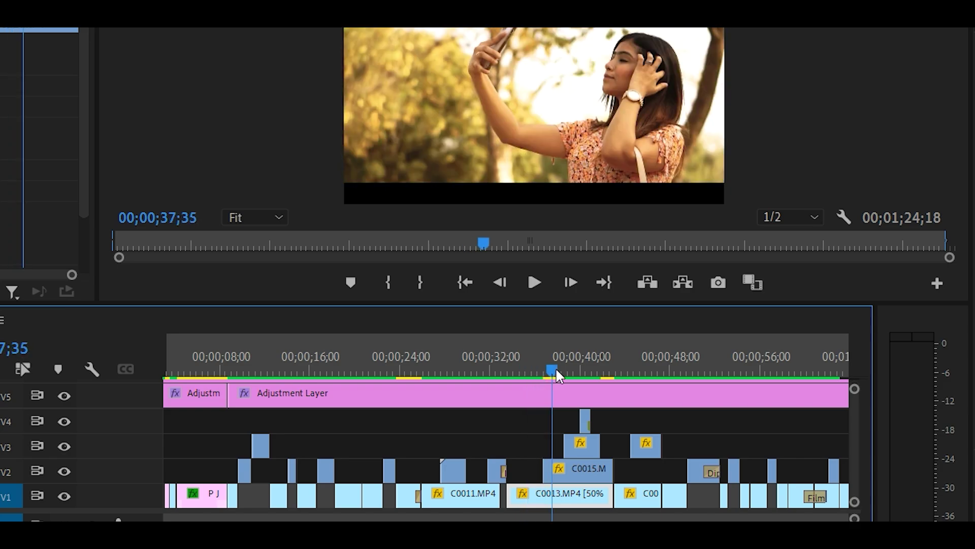
{"action": "mouse_move", "coordinate": [556, 367]}
{"action": "left_mouse_down"}
{"action": "mouse_move", "coordinate": [595, 371]}
{"action": "mouse_move", "coordinate": [533, 391]}
{"action": "left_mouse_up"}
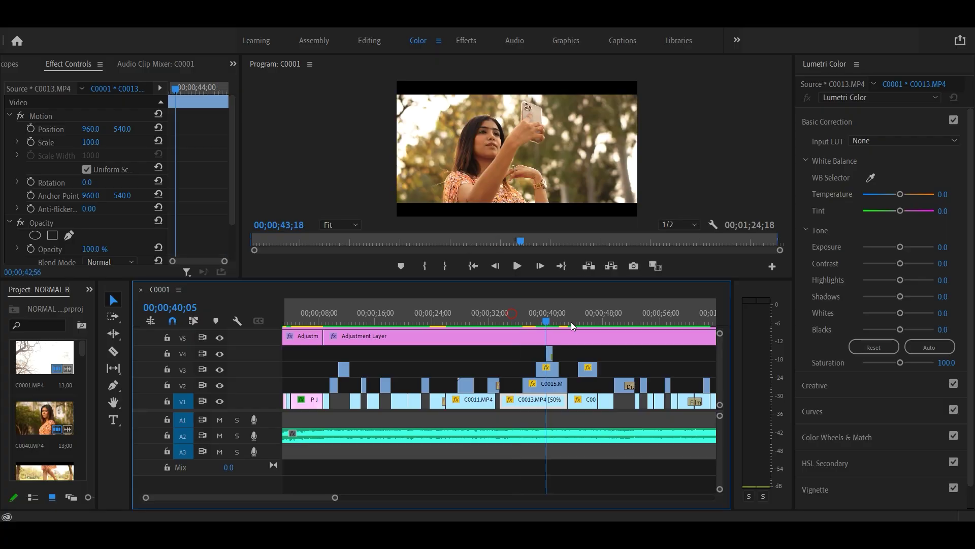
{"action": "left_click", "coordinate": [571, 323]}
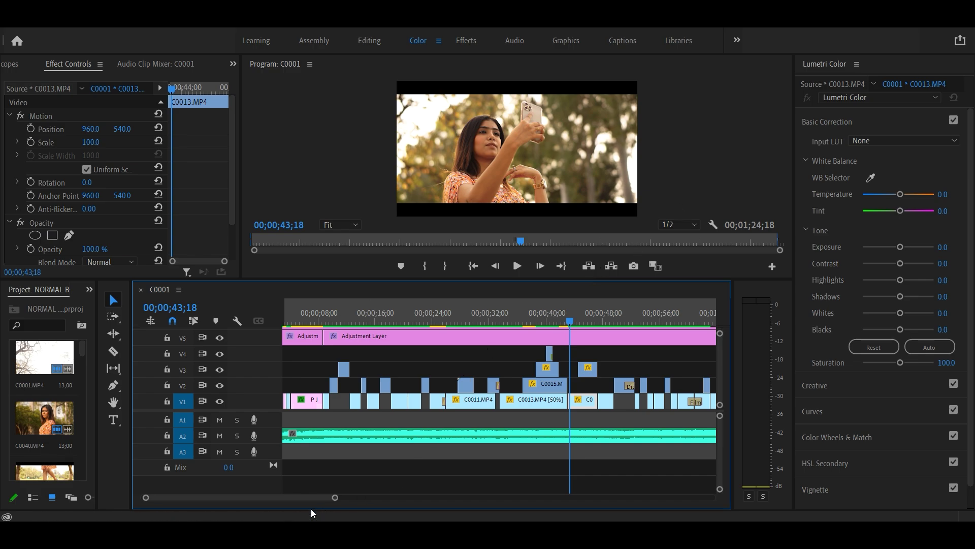
{"action": "left_click_drag", "start_coordinate": [334, 498], "coordinate": [469, 498]}
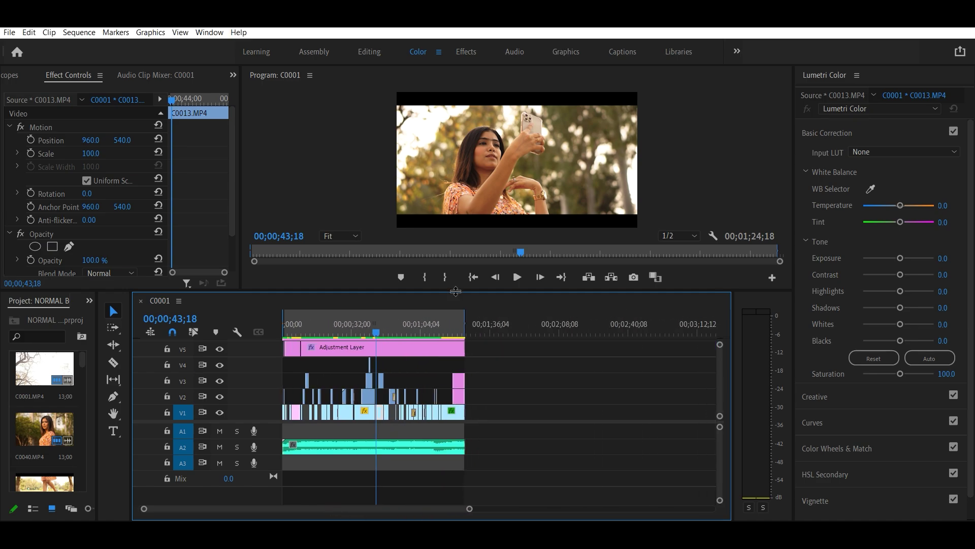
{"action": "left_click_drag", "start_coordinate": [455, 291], "coordinate": [470, 377]}
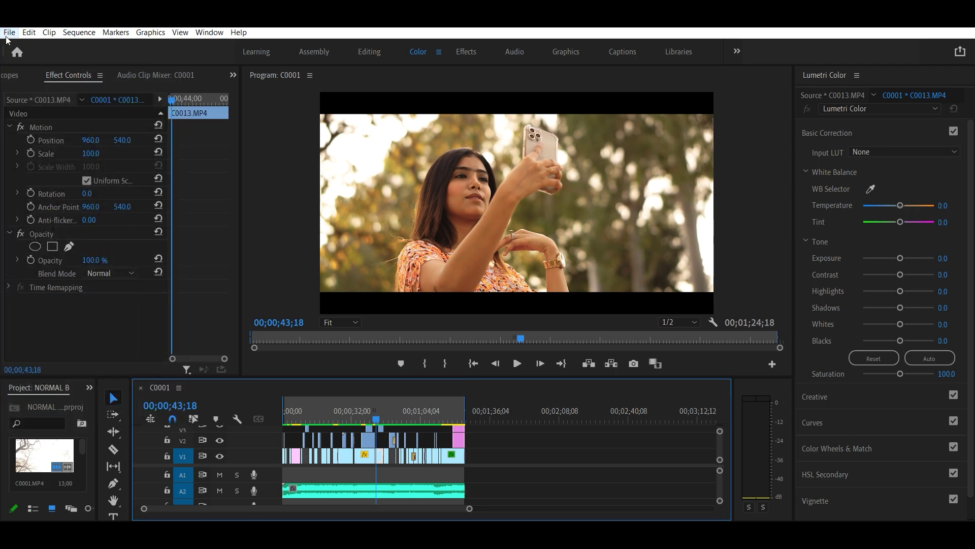
- Open Export Media settings for sequence C0001 as H.264 C0001.mp4, leaving the output location unchanged
{"action": "left_click", "coordinate": [8, 33]}
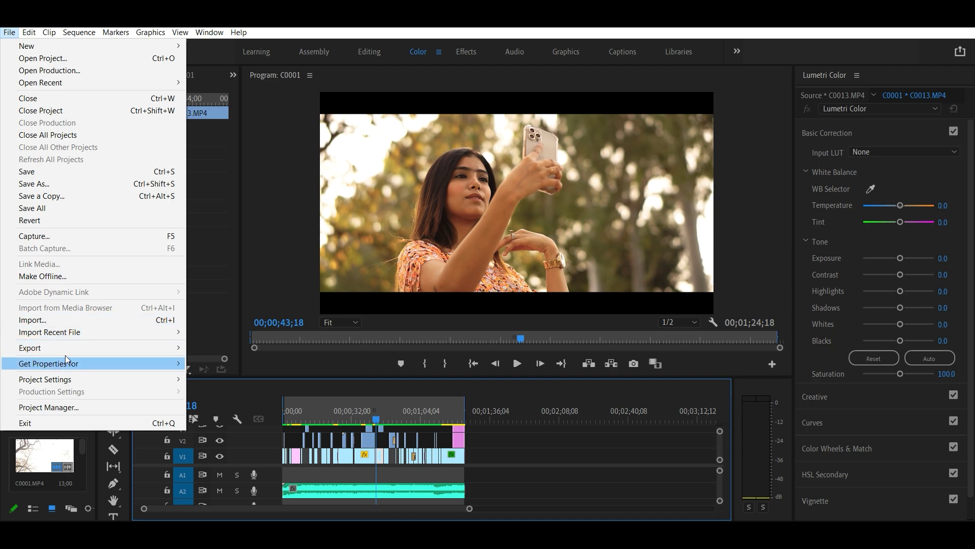
{"action": "mouse_move", "coordinate": [69, 349]}
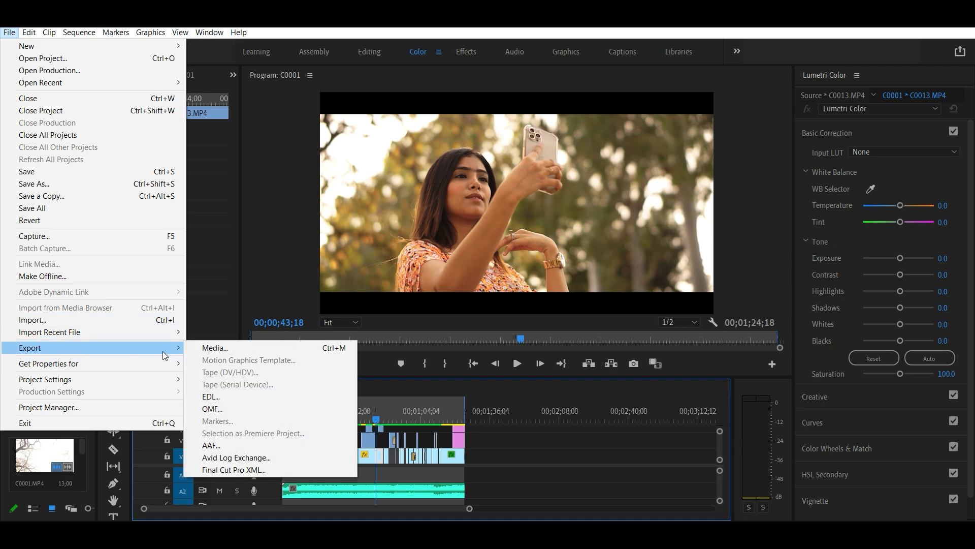
{"action": "left_click", "coordinate": [221, 350]}
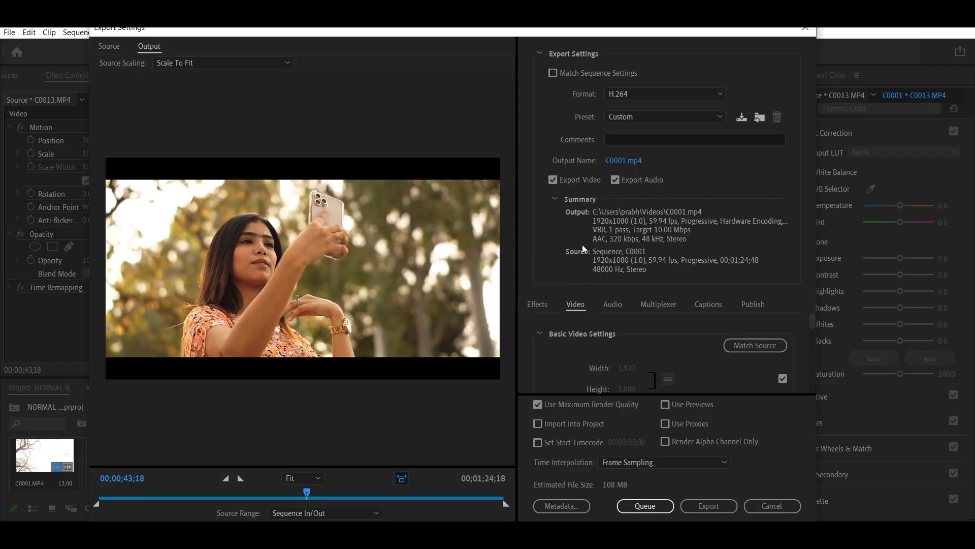
{"action": "left_click", "coordinate": [619, 164]}
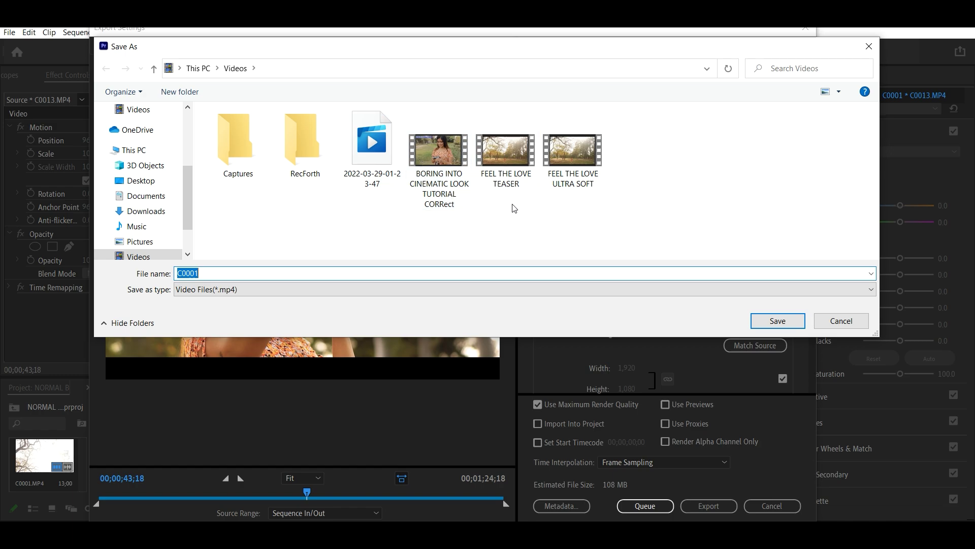
{"action": "left_click", "coordinate": [862, 321]}
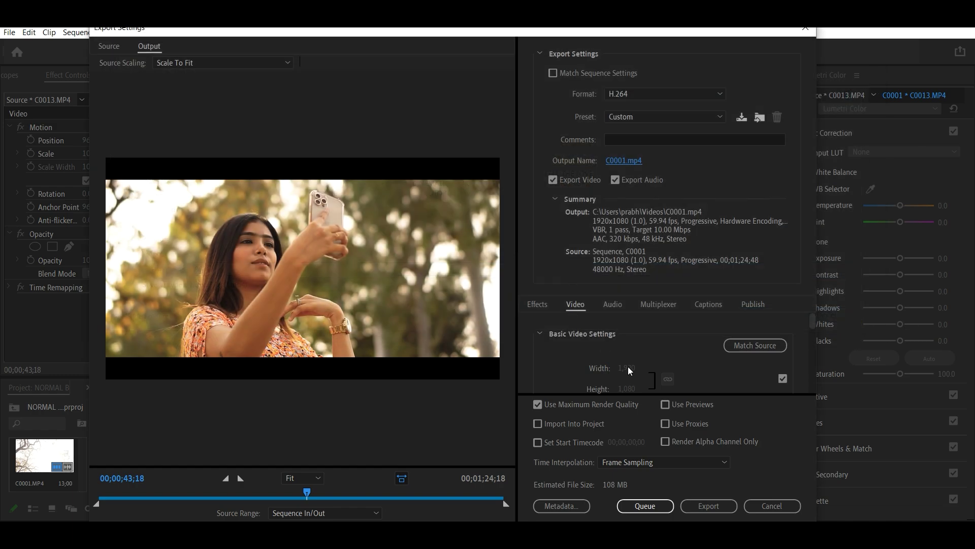
{"action": "scroll", "coordinate": [621, 355], "scroll_direction": "down", "scroll_amount": 3}
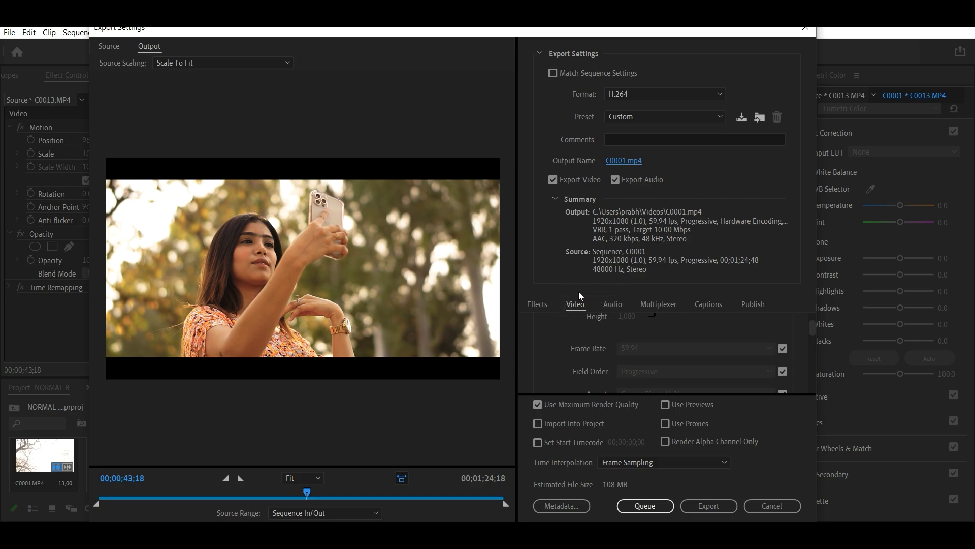
{"action": "scroll", "coordinate": [577, 358], "scroll_direction": "down", "scroll_amount": 2}
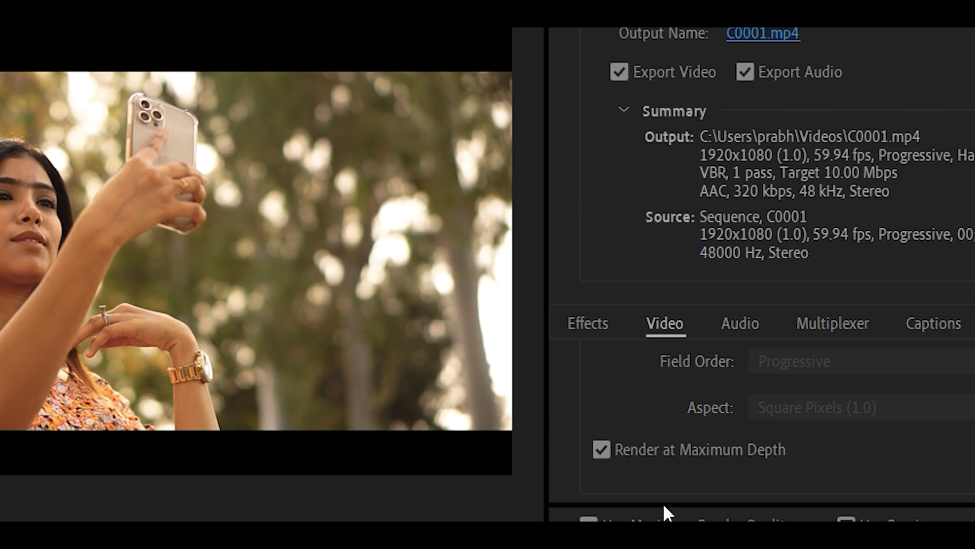
{"action": "left_click", "coordinate": [611, 452]}
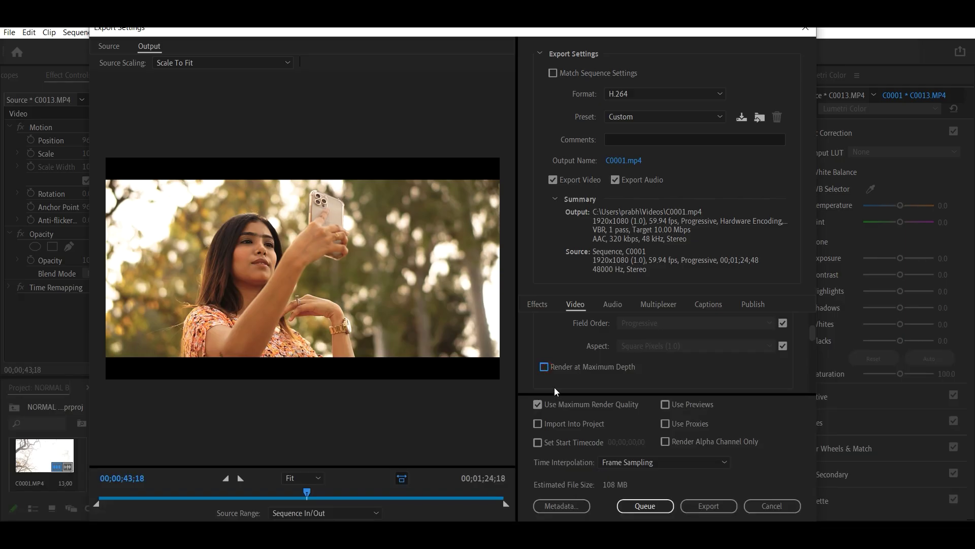
{"action": "left_click", "coordinate": [543, 368]}
- Review the H.264 bitrate settings (VBR 1 pass, 10 Mbps target), then close Export Settings
{"action": "scroll", "coordinate": [609, 350], "scroll_direction": "down", "scroll_amount": 2}
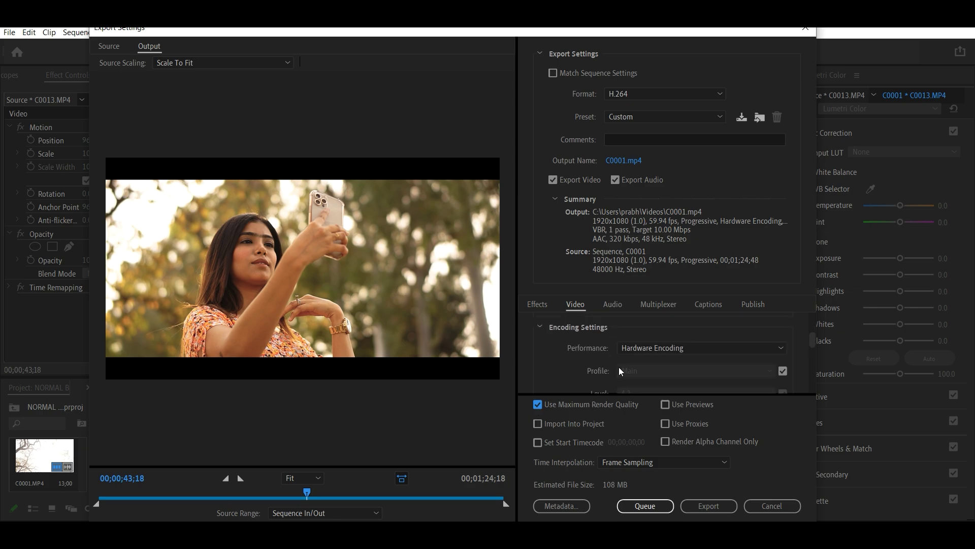
{"action": "scroll", "coordinate": [620, 362], "scroll_direction": "down", "scroll_amount": 2}
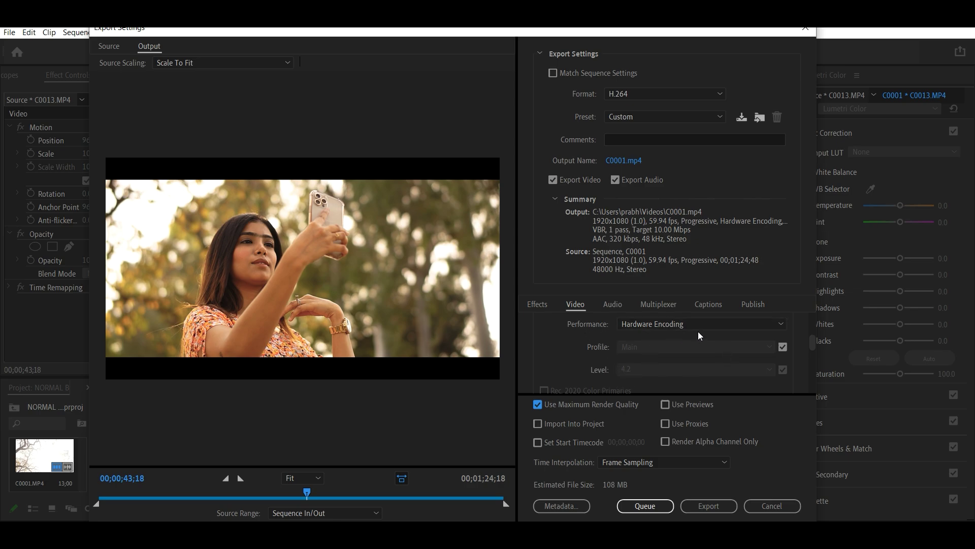
{"action": "scroll", "coordinate": [618, 372], "scroll_direction": "down", "scroll_amount": 1}
{"action": "scroll", "coordinate": [620, 373], "scroll_direction": "down", "scroll_amount": 1}
{"action": "scroll", "coordinate": [619, 372], "scroll_direction": "down", "scroll_amount": 2}
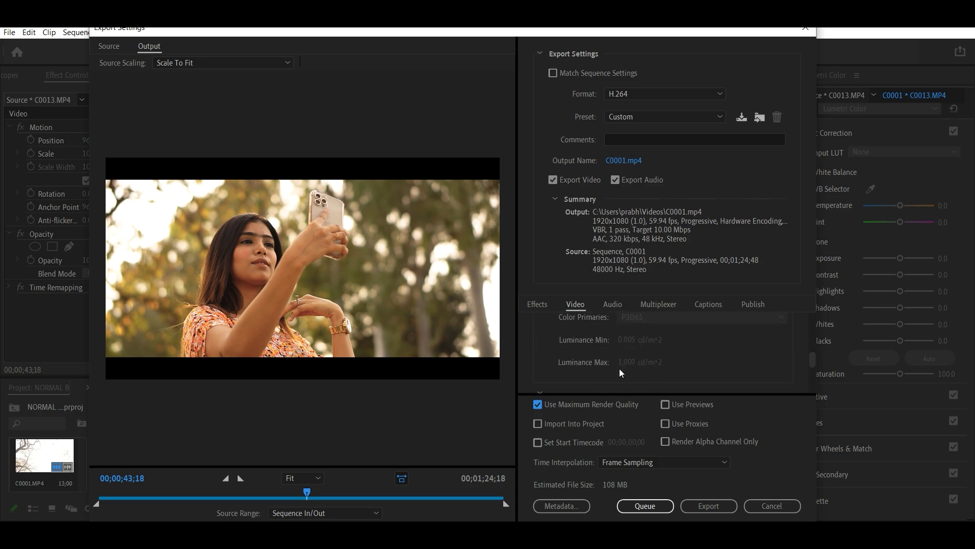
{"action": "scroll", "coordinate": [620, 372], "scroll_direction": "down", "scroll_amount": 1}
{"action": "scroll", "coordinate": [620, 370], "scroll_direction": "down", "scroll_amount": 3}
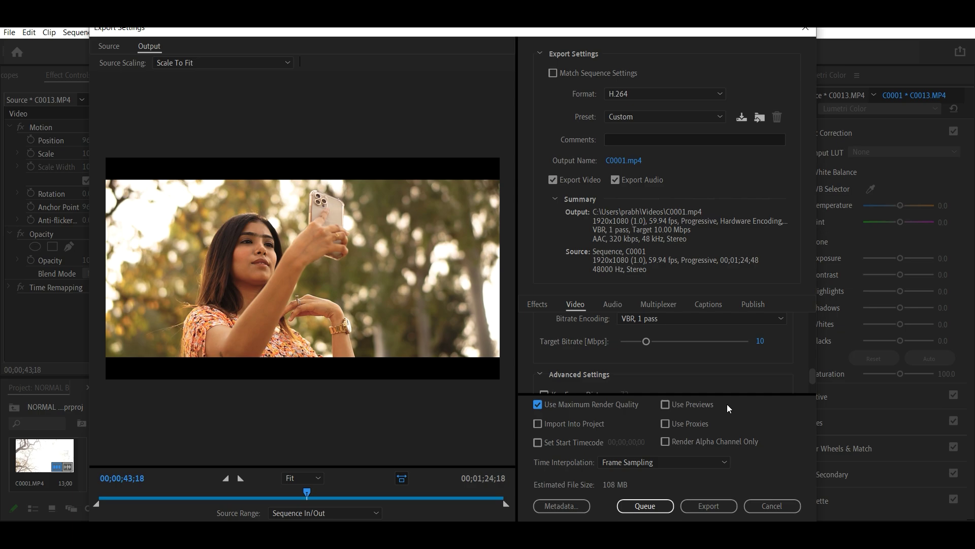
{"action": "scroll", "coordinate": [593, 371], "scroll_direction": "up", "scroll_amount": 2}
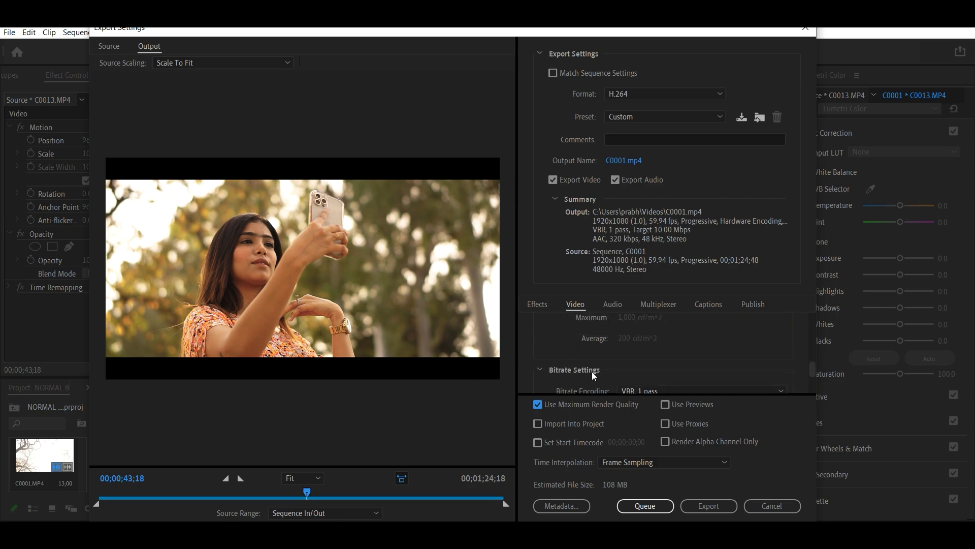
{"action": "scroll", "coordinate": [592, 370], "scroll_direction": "up", "scroll_amount": 2}
{"action": "scroll", "coordinate": [595, 367], "scroll_direction": "up", "scroll_amount": 3}
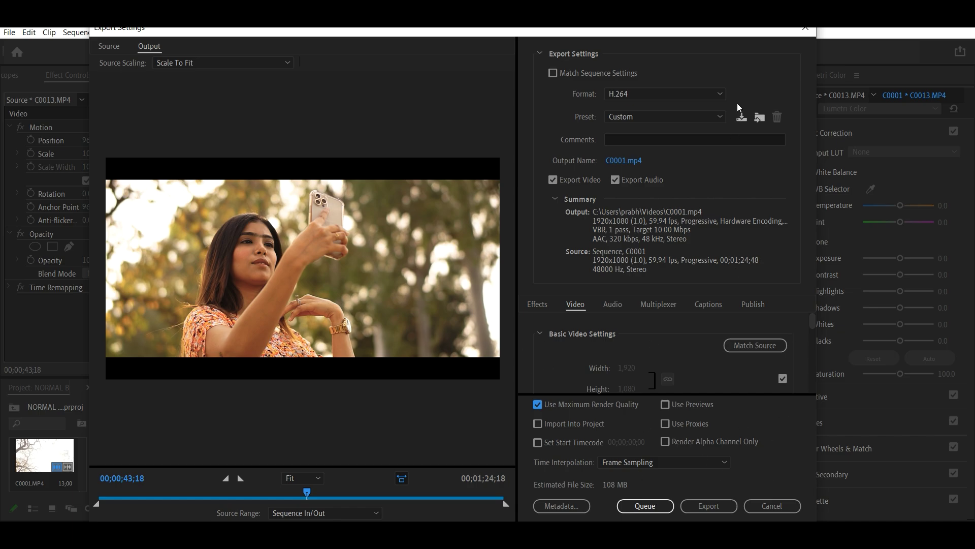
{"action": "left_click", "coordinate": [806, 30]}
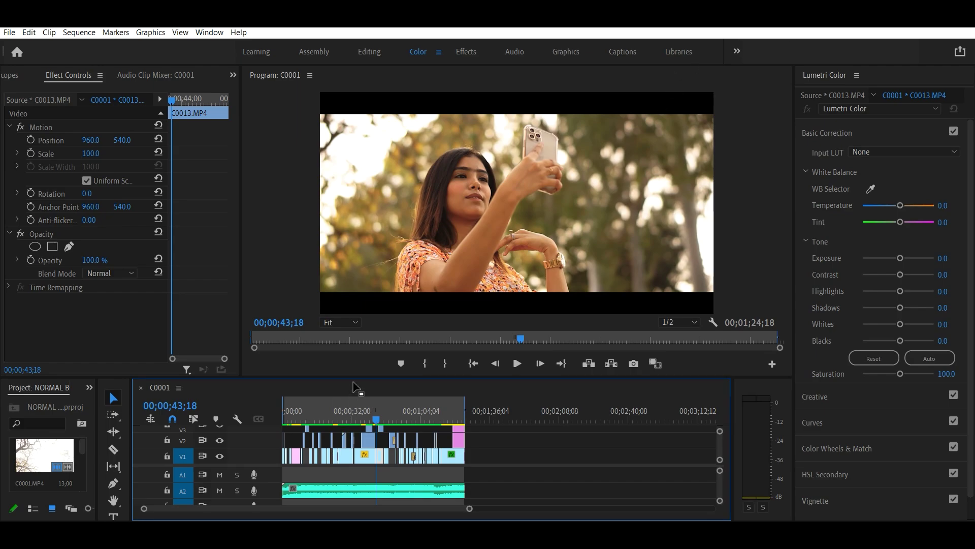
- Enlarge the timeline, fit the sequence, restore the monitor size, and return the playhead to 00;00;00;00
{"action": "left_click_drag", "start_coordinate": [356, 378], "coordinate": [363, 297]}
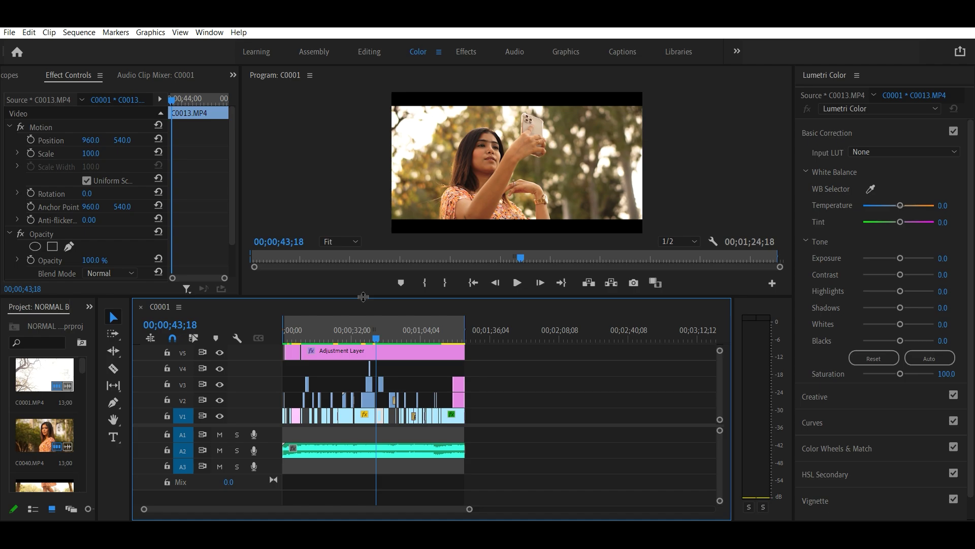
{"action": "mouse_move", "coordinate": [470, 509]}
{"action": "left_mouse_down"}
{"action": "mouse_move", "coordinate": [378, 508]}
{"action": "mouse_move", "coordinate": [454, 511]}
{"action": "left_mouse_up"}
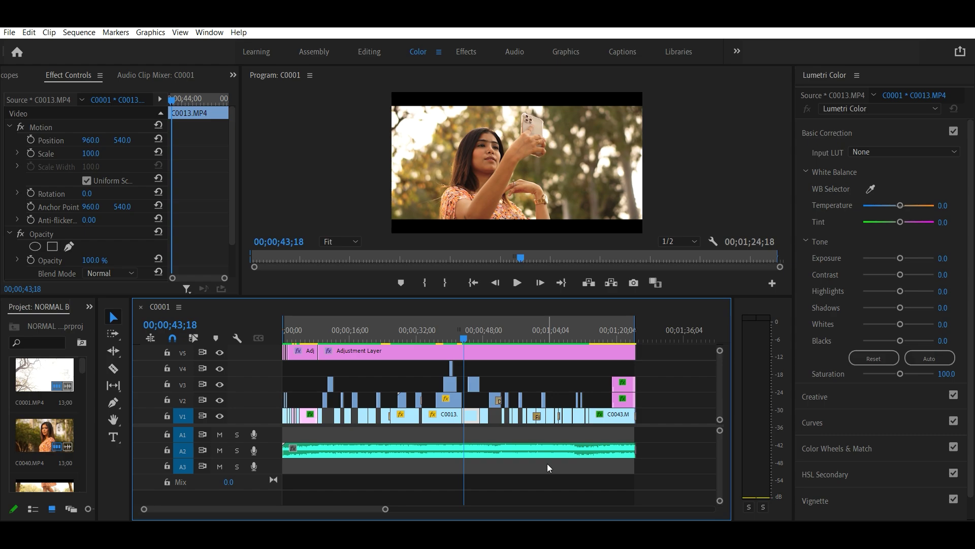
{"action": "key", "text": "minus"}
{"action": "left_click", "coordinate": [385, 340]}
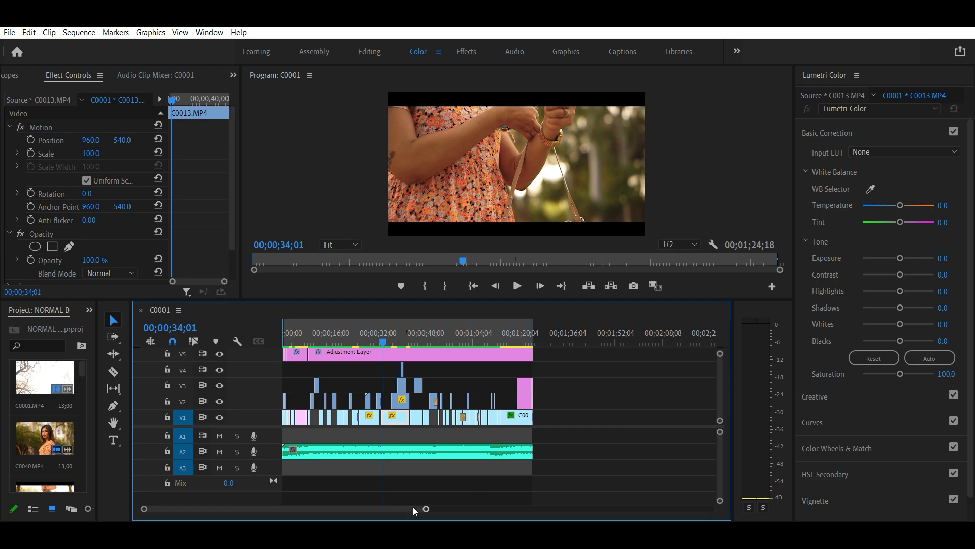
{"action": "left_click_drag", "start_coordinate": [427, 509], "coordinate": [413, 510]}
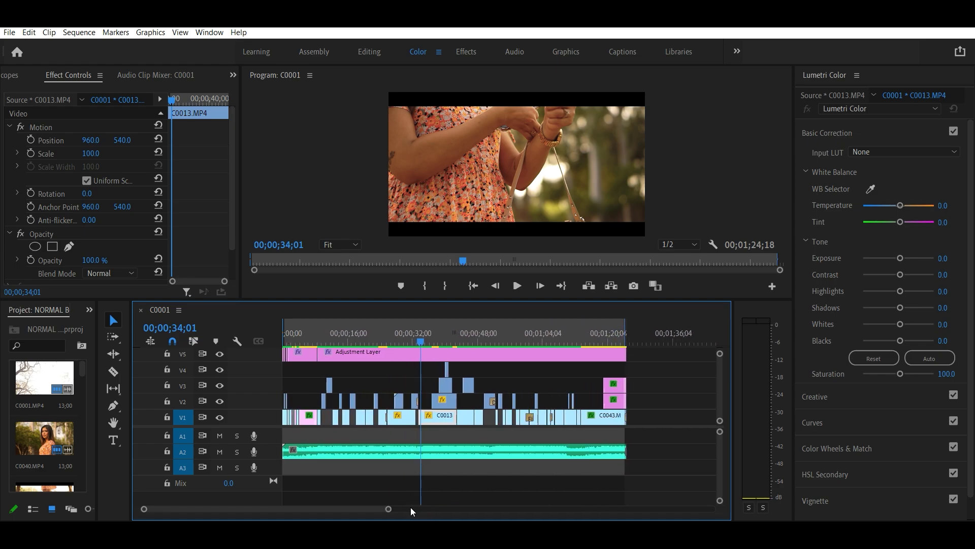
{"action": "left_click_drag", "start_coordinate": [389, 509], "coordinate": [391, 509]}
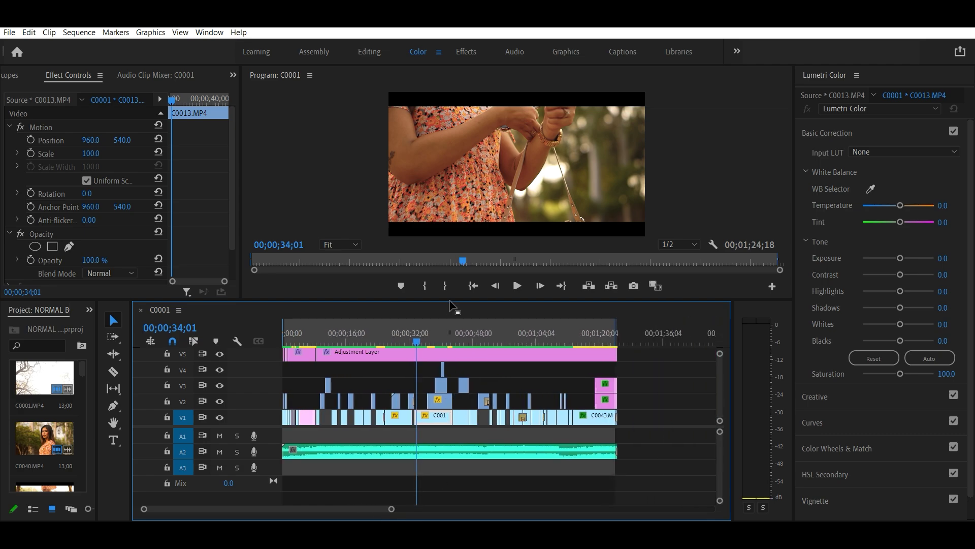
{"action": "left_click_drag", "start_coordinate": [450, 302], "coordinate": [457, 331]}
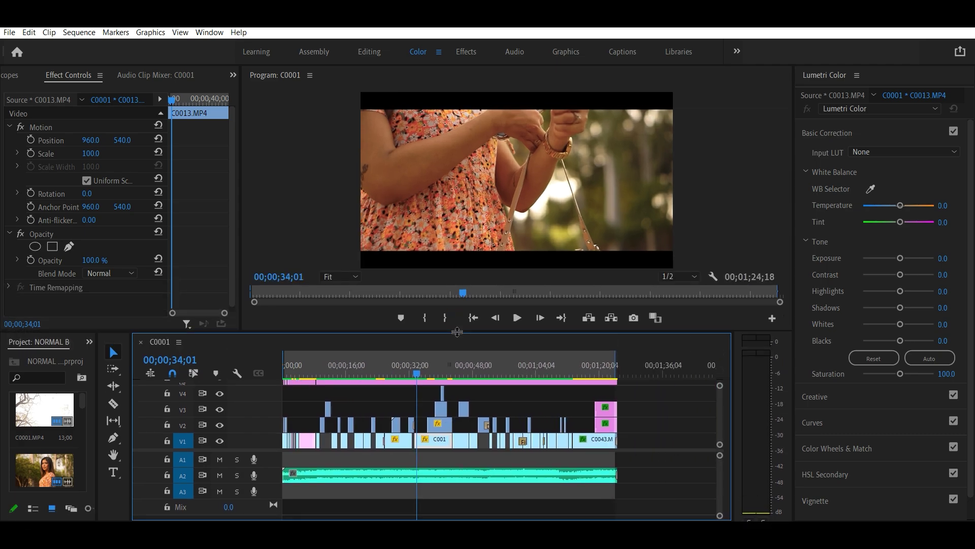
{"action": "left_click_drag", "start_coordinate": [416, 379], "coordinate": [237, 378]}
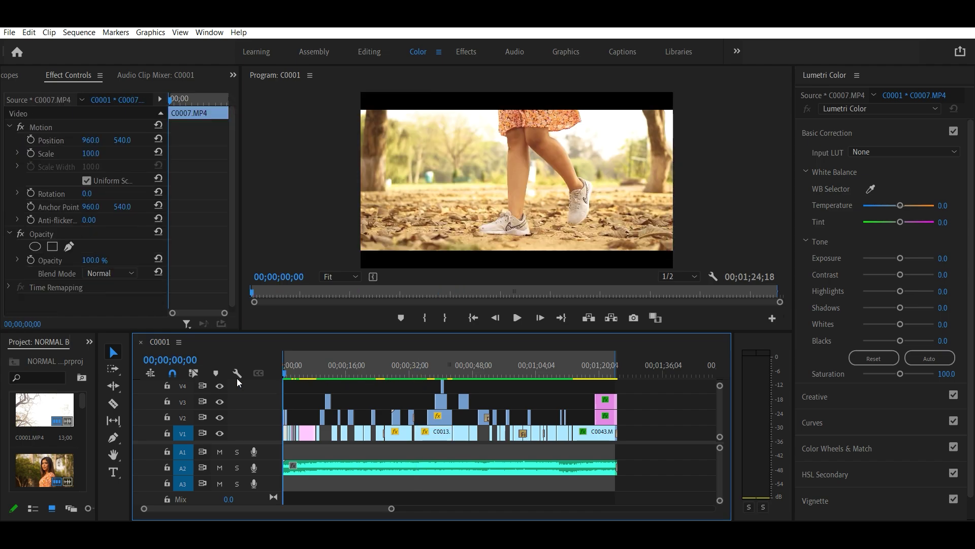
- Play the edit from the start and extend the sequence out point to 00;01;27;41
{"action": "left_click", "coordinate": [526, 319]}
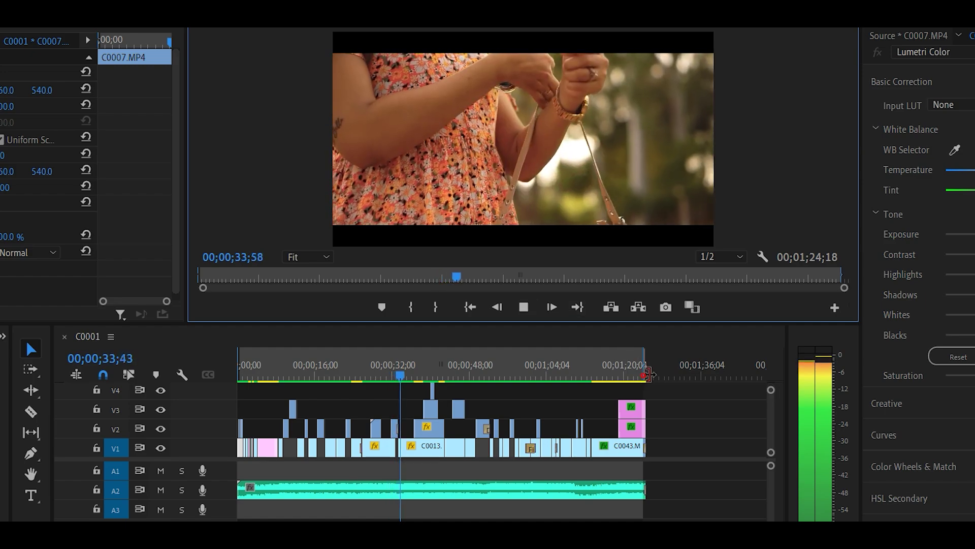
{"action": "left_click_drag", "start_coordinate": [646, 375], "coordinate": [661, 375]}
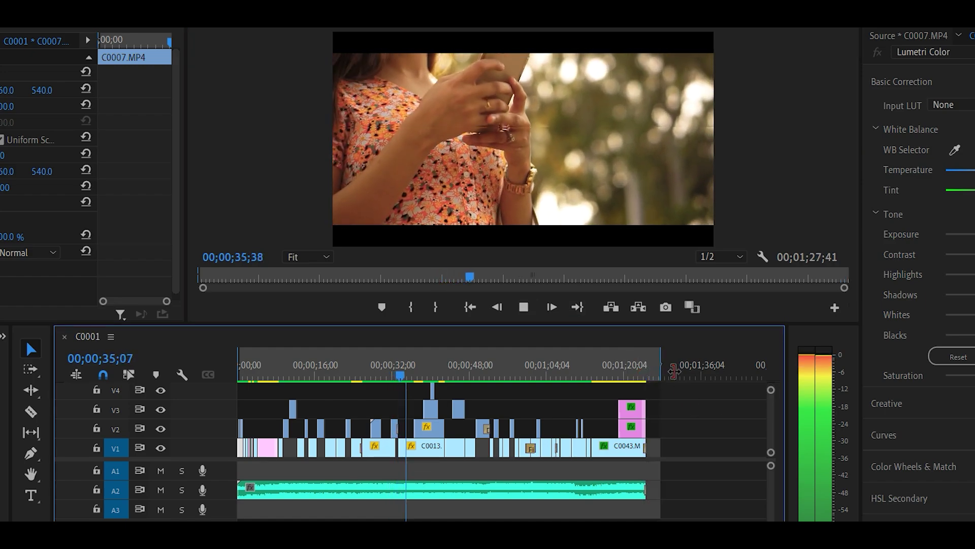